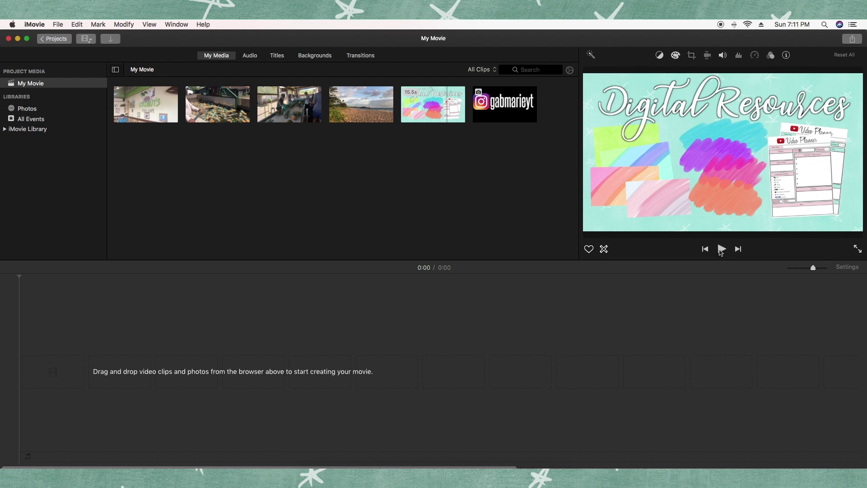
click(793, 280)
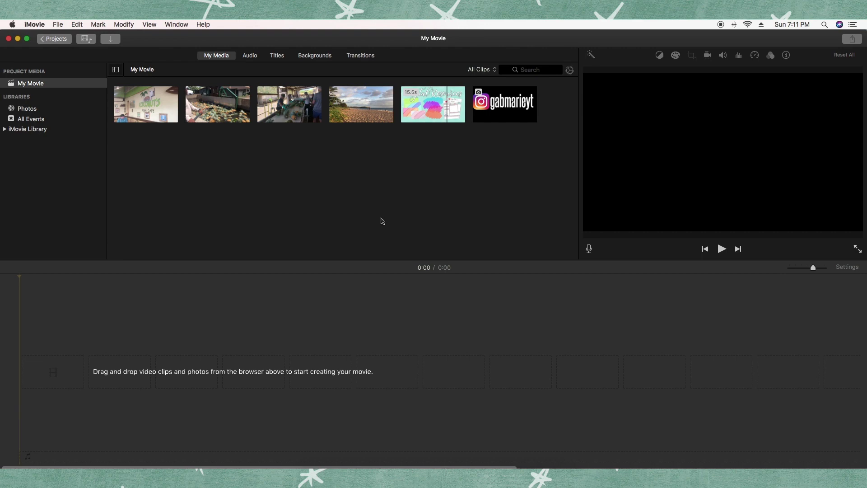
click(54, 24)
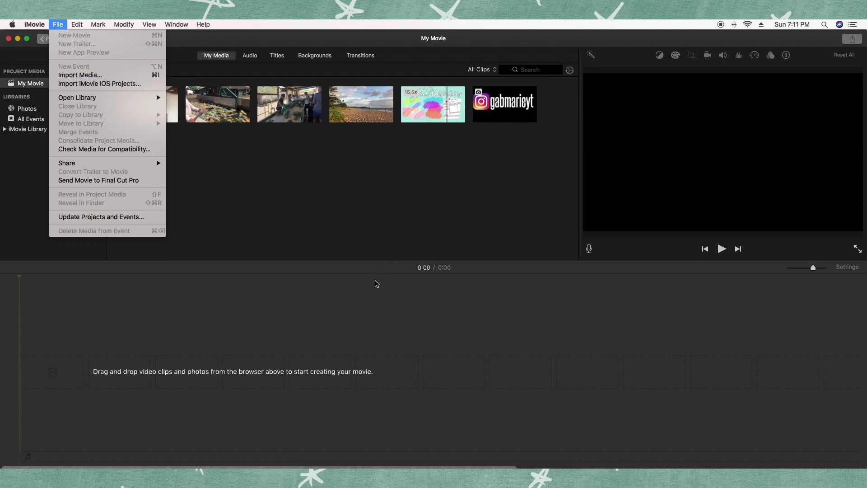
click(366, 303)
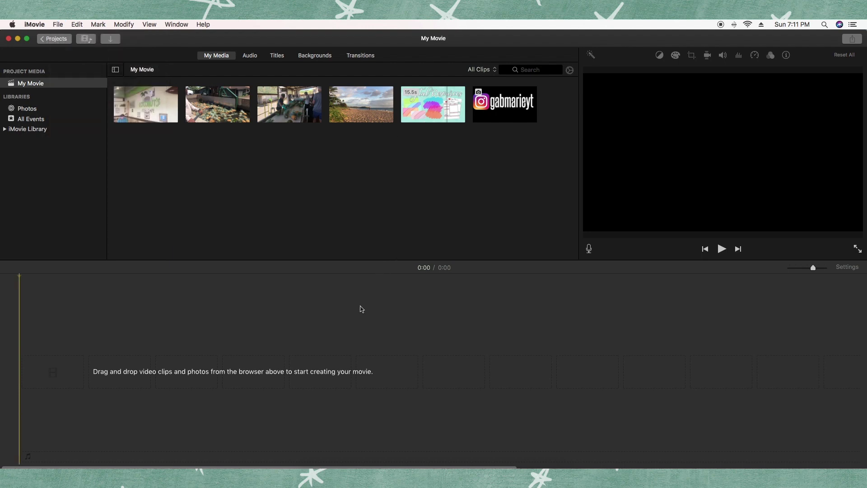
Add the pineapple-sorting clip from Finder to the empty timeline and place the Digital Resources intro clip in front of it.
click(313, 466)
mouse_move(300, 345)
drag(292, 344, 469, 368)
click(13, 51)
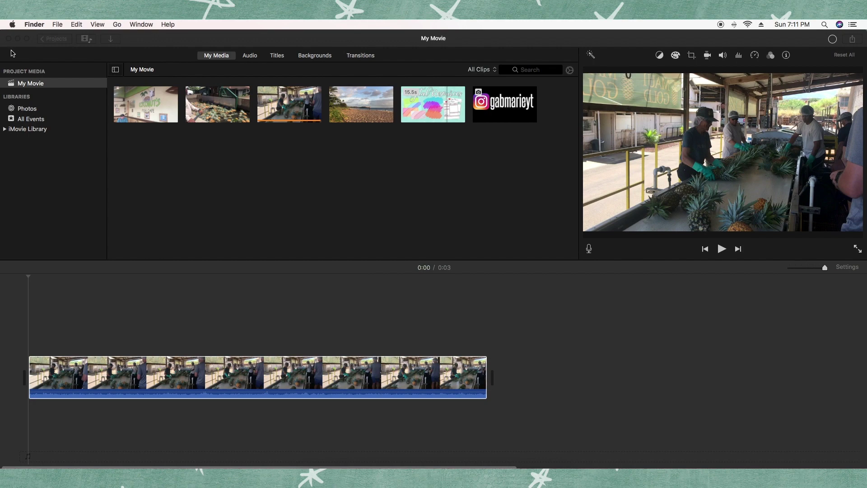
click(445, 114)
drag(445, 114, 19, 376)
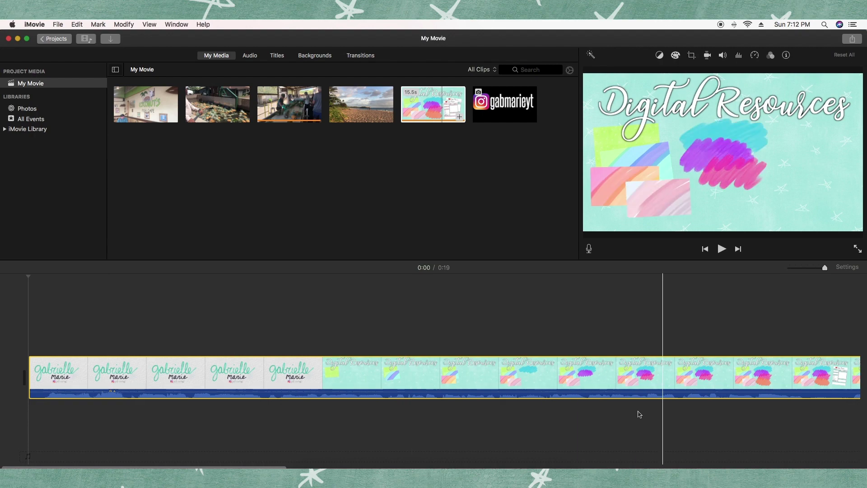
Append the clip of pineapples floating in the bin and the beach clip to the end of the timeline.
drag(824, 268, 806, 269)
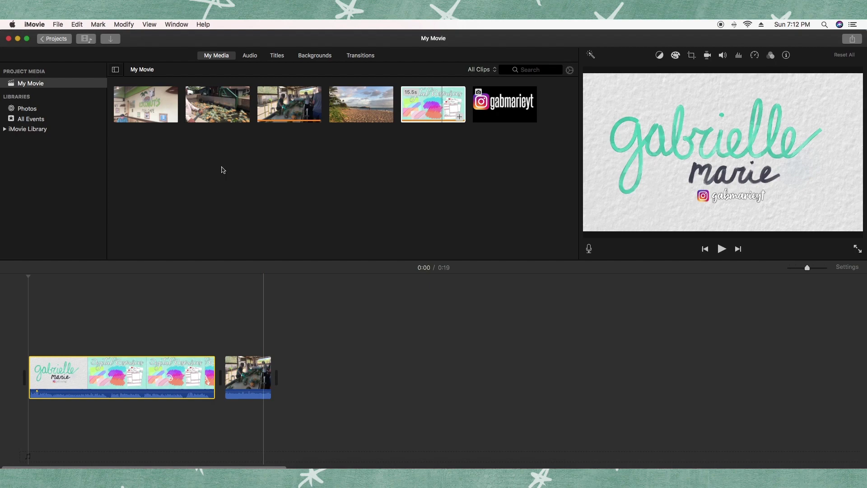
drag(234, 110, 291, 361)
click(364, 113)
drag(365, 113, 406, 370)
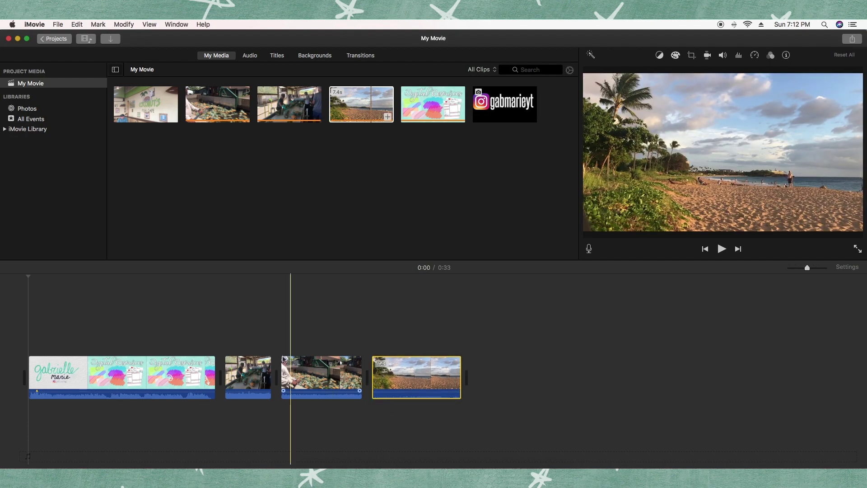
Move the pineapple-sorting clip so that it follows the pineapple bin clip in the timeline.
click(225, 344)
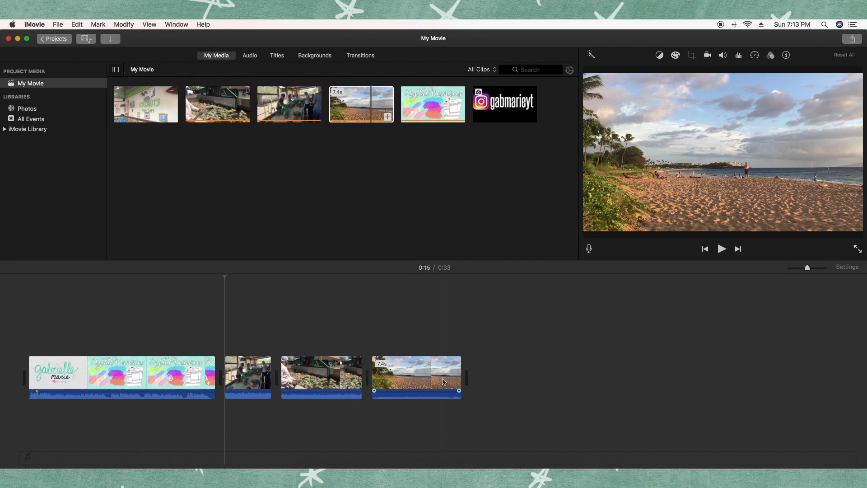
click(251, 377)
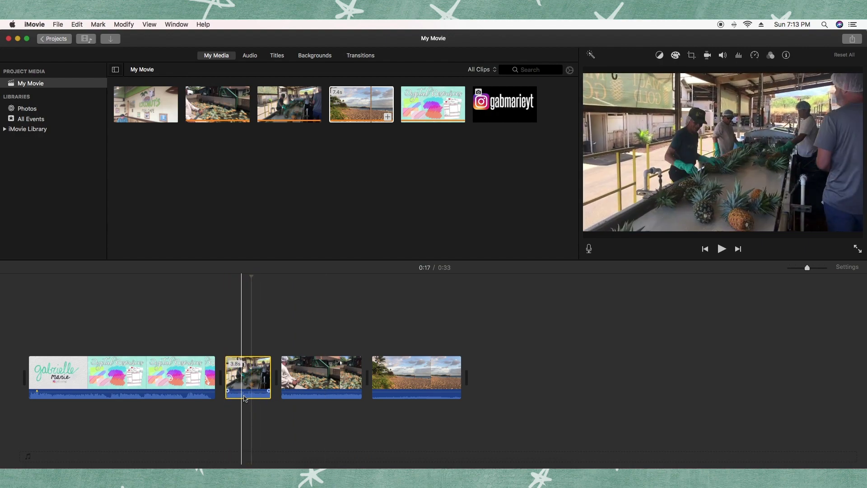
drag(248, 381, 325, 375)
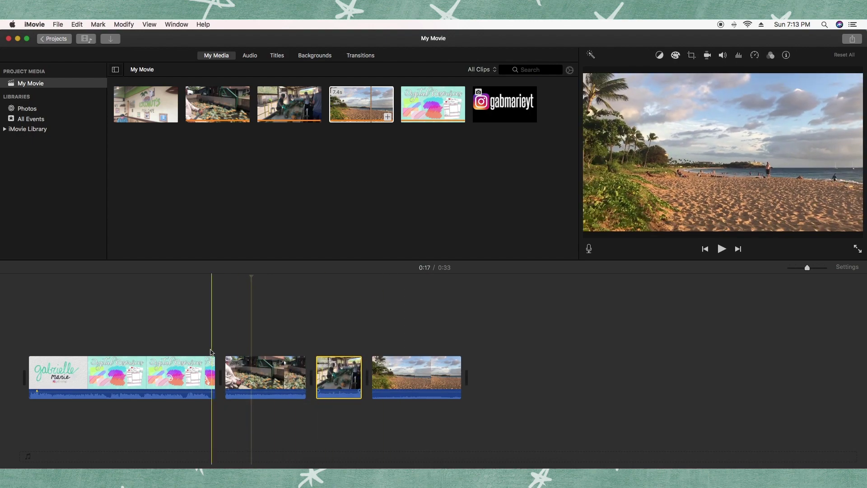
Split the pineapple bin clip about 3.9 s from its start and delete the second part.
click(239, 375)
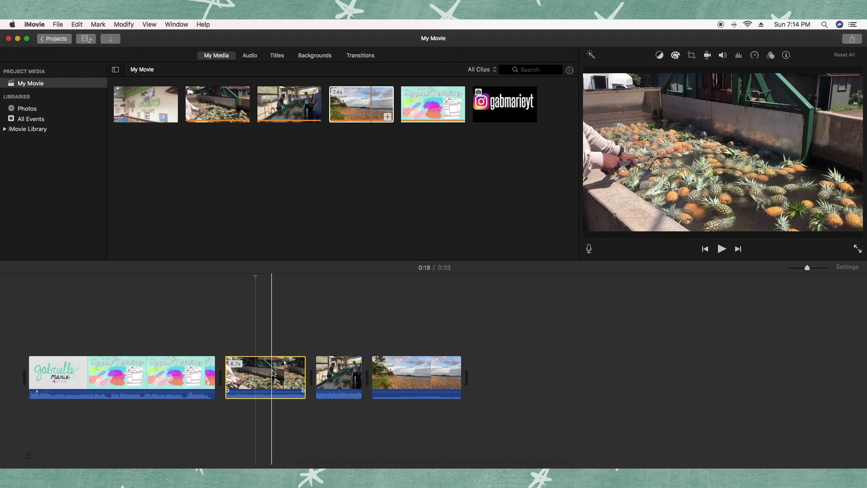
click(274, 372)
key(super+b)
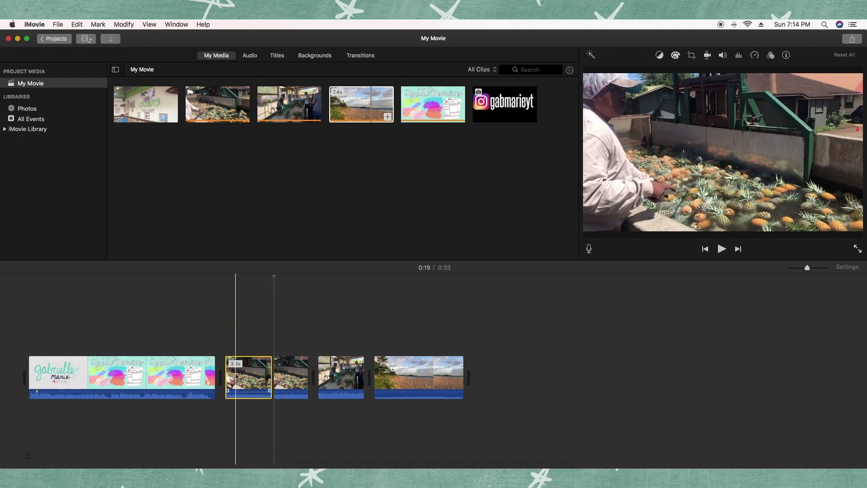
click(289, 374)
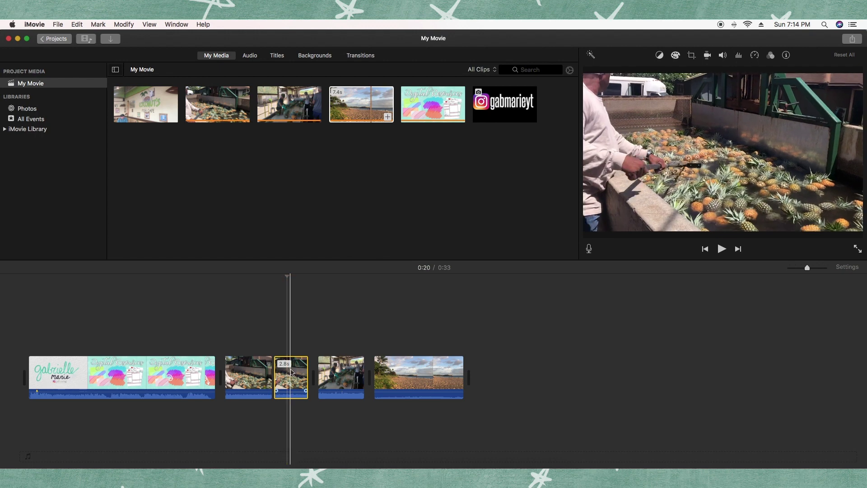
key(Delete)
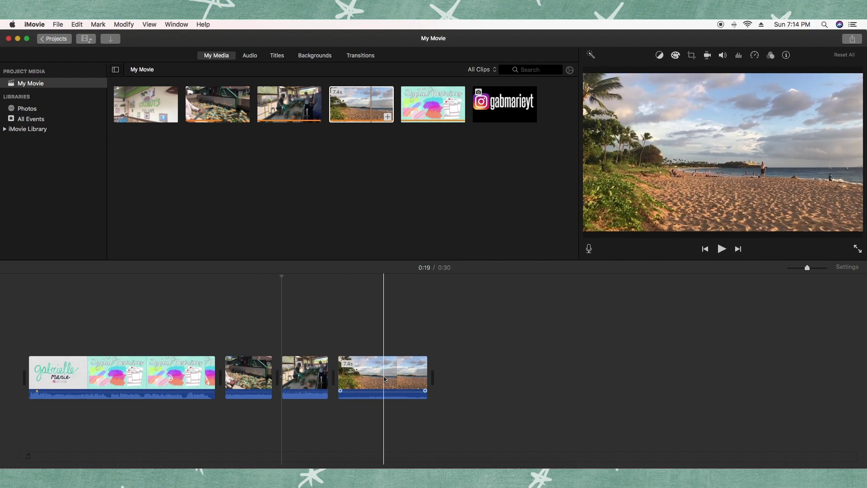
Set the beach clip's speed to Fast and play the cut between the two pineapple clips.
click(385, 379)
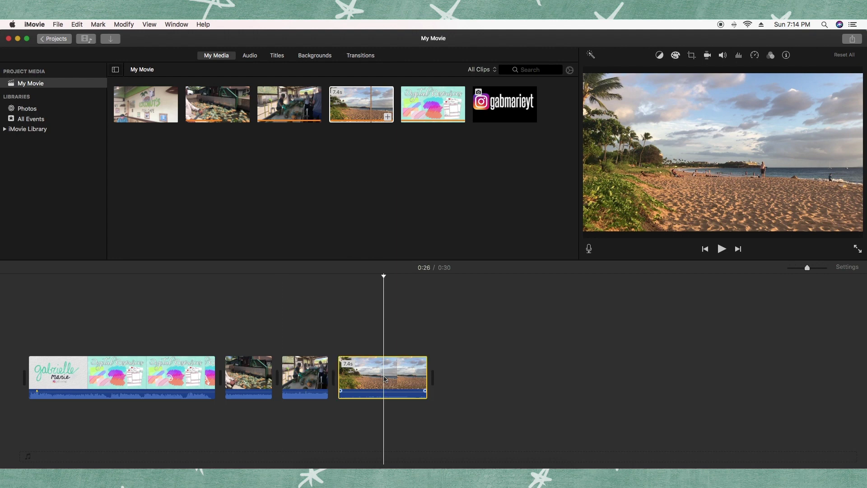
click(754, 56)
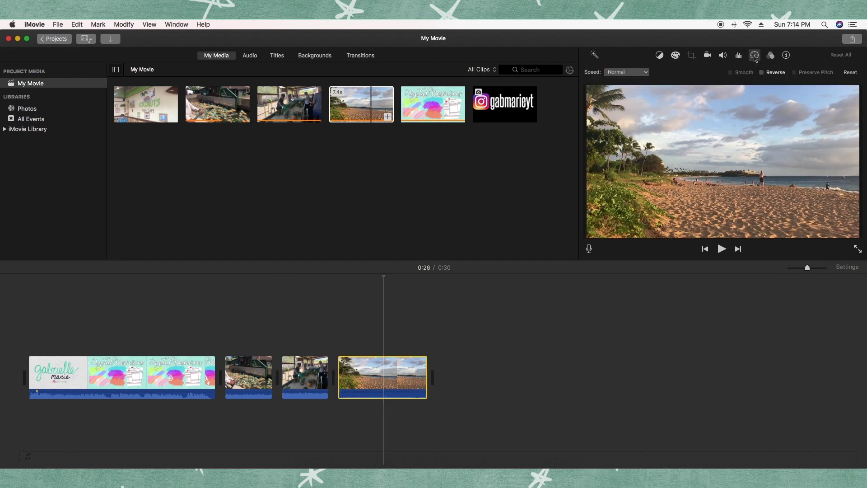
click(633, 74)
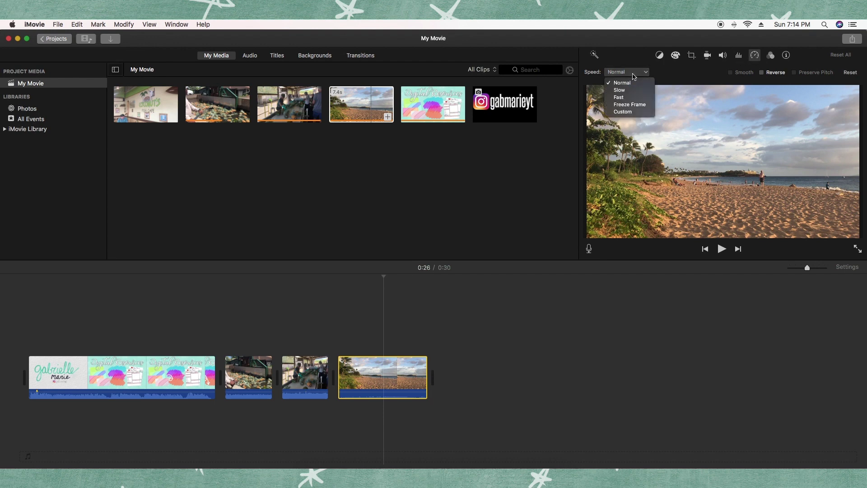
click(630, 98)
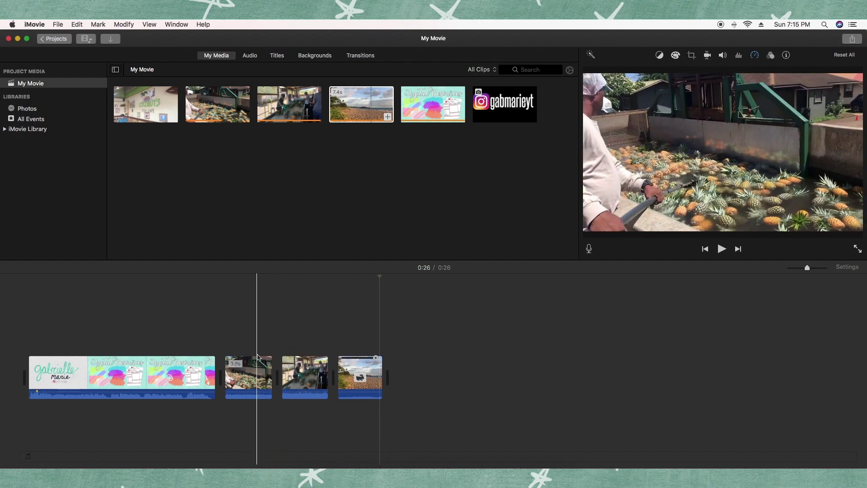
key(space)
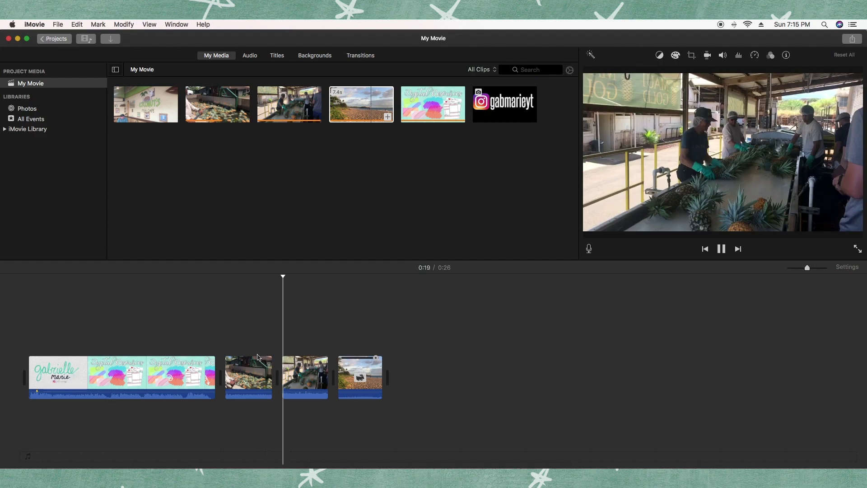
key(space)
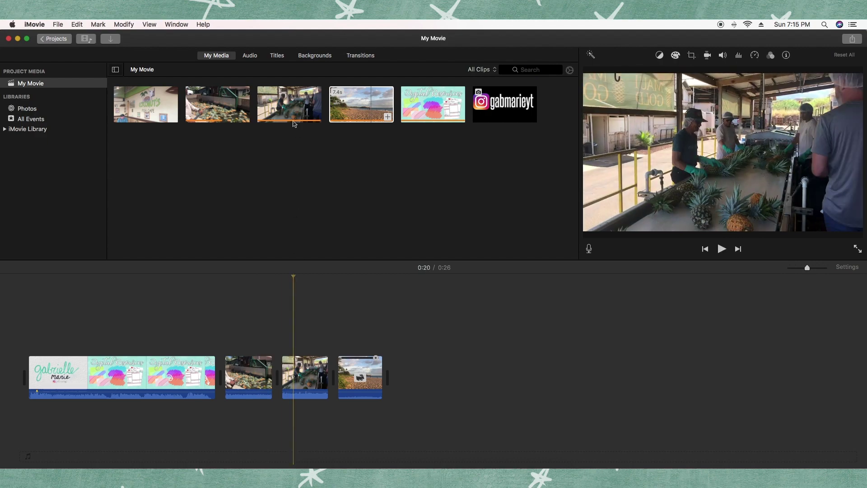
Add Wipe Right, Wipe Up and Wipe Left transitions, in that order, between the four timeline clips and play them back.
click(360, 55)
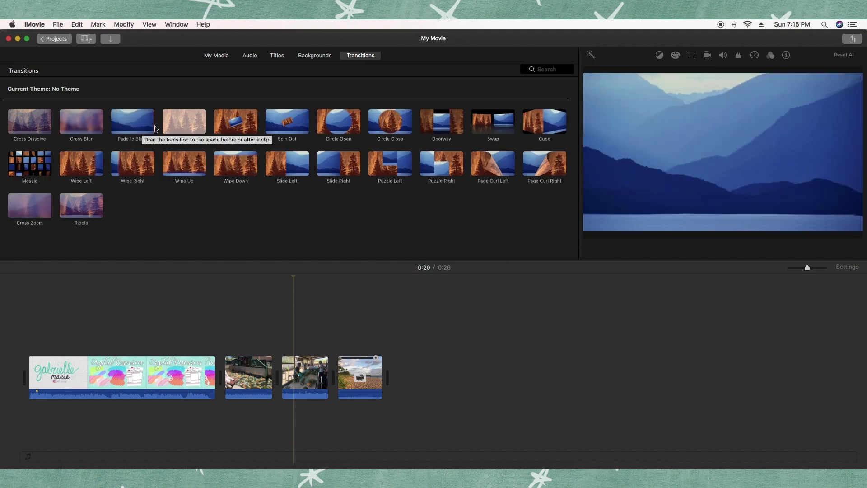
click(138, 162)
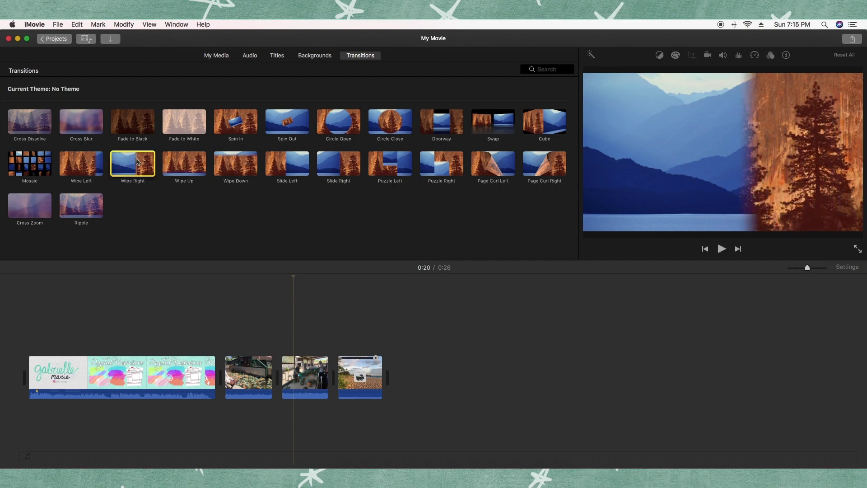
drag(125, 162, 215, 373)
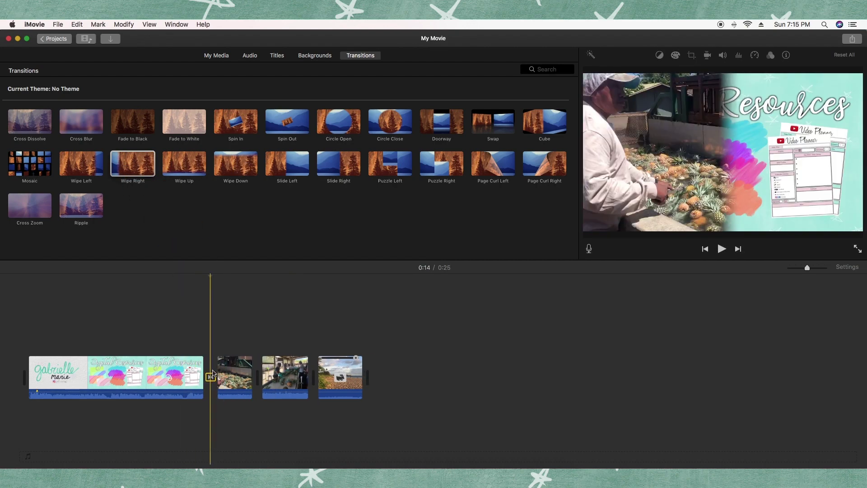
drag(176, 167, 254, 361)
drag(96, 172, 300, 374)
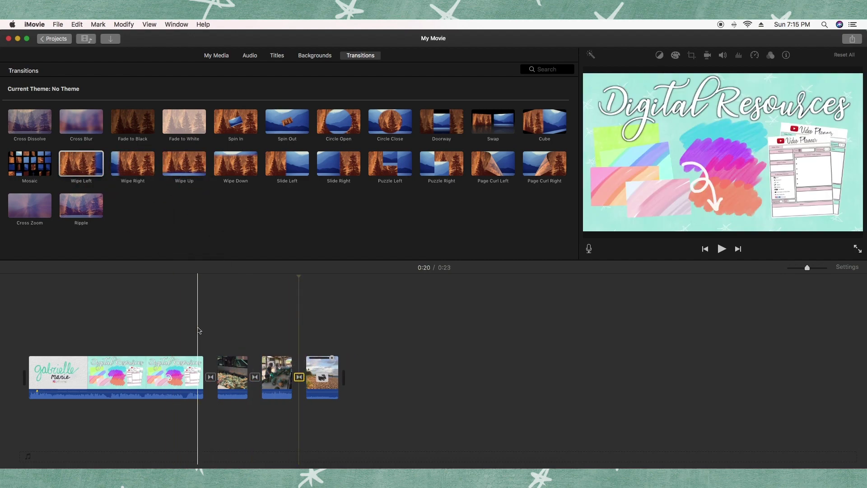
key(space)
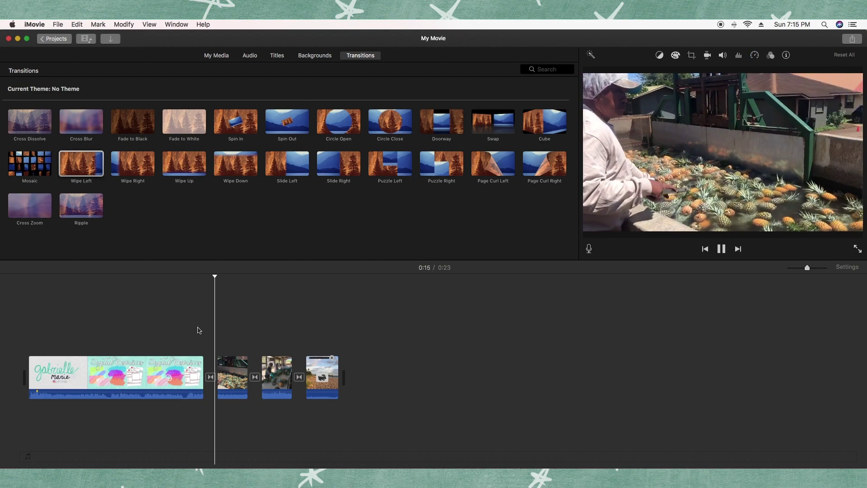
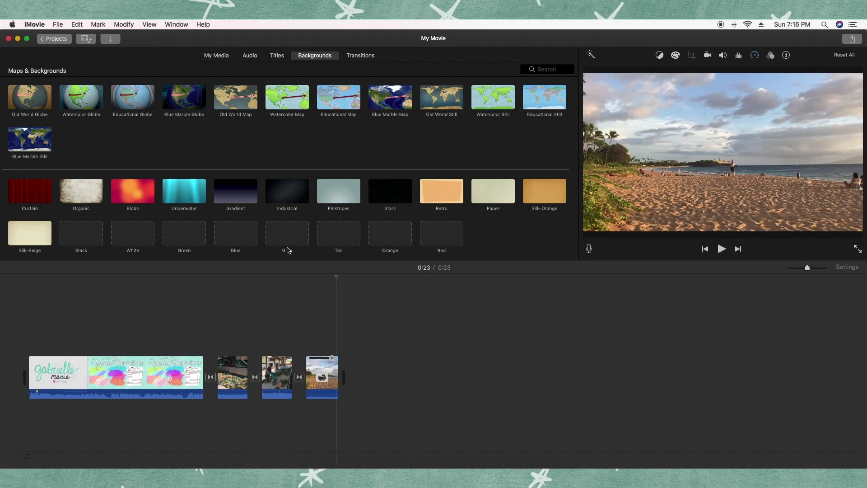
Insert the star background IMG_0272.PNG from the Downloads folder after the intro clip's transition and play it back.
drag(289, 99, 319, 465)
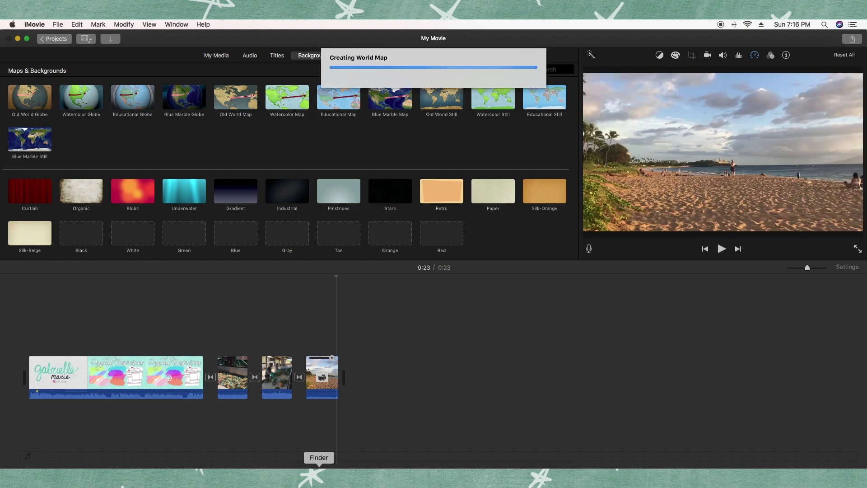
click(319, 472)
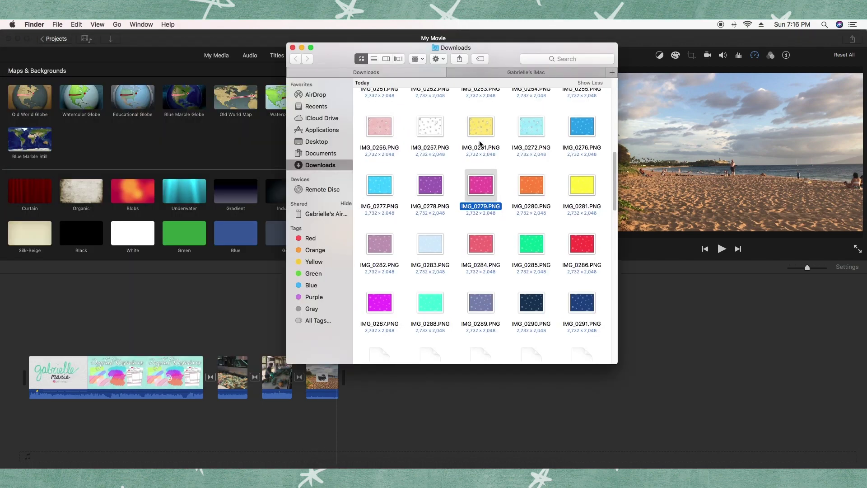
key(Down)
drag(527, 203, 217, 377)
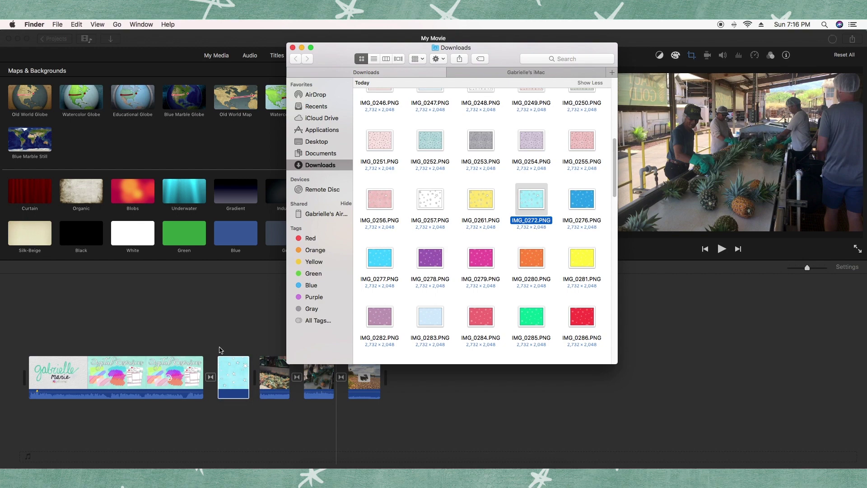
click(243, 361)
click(213, 343)
key(space)
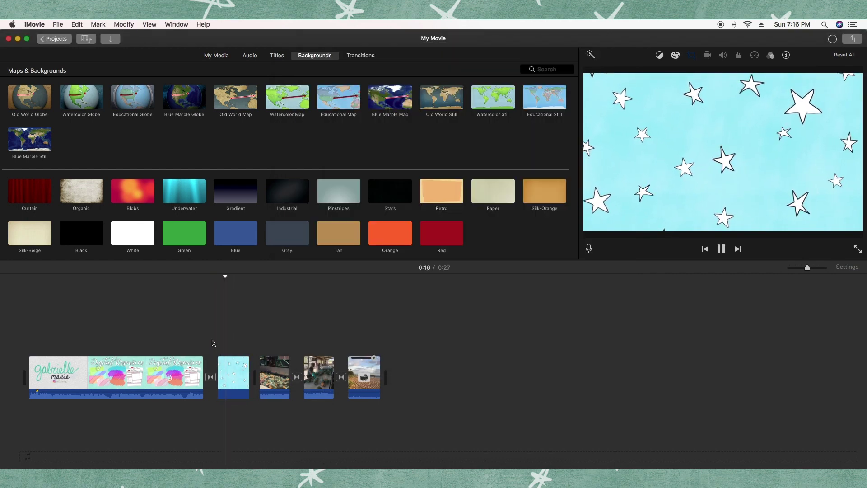
key(space)
Set the star background's crop style to Crop to Fill, apply it and play the background again.
click(238, 362)
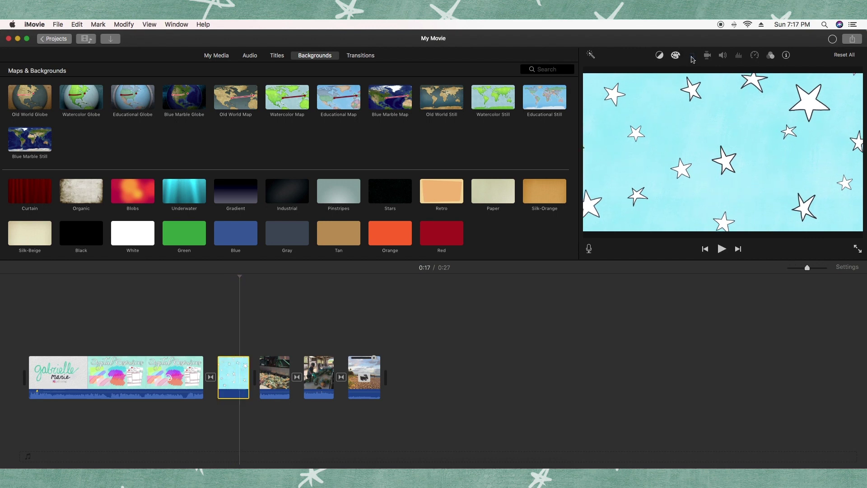
click(692, 56)
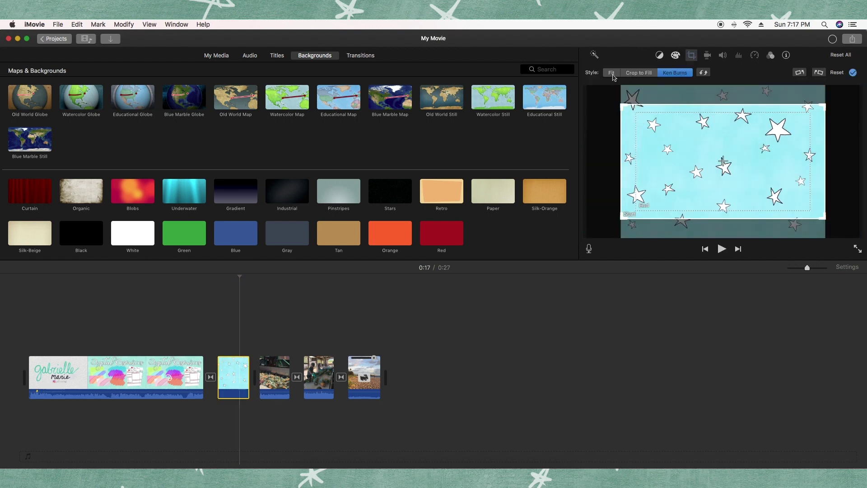
click(645, 73)
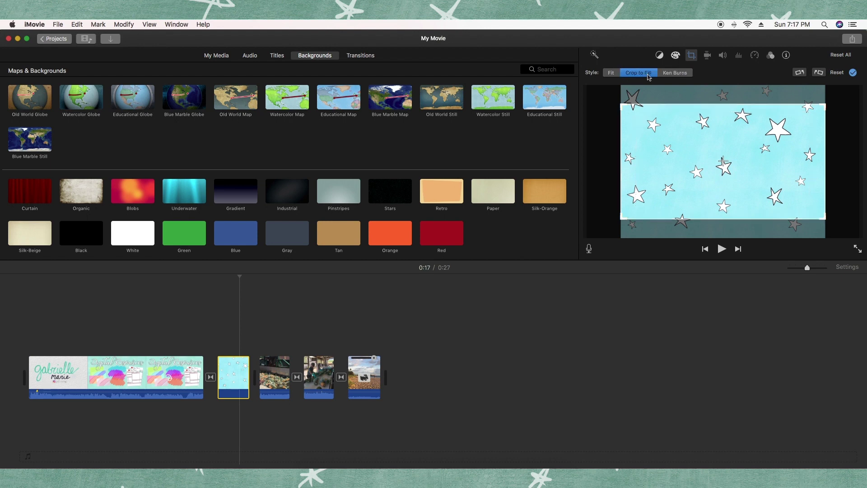
click(853, 72)
click(214, 338)
key(space)
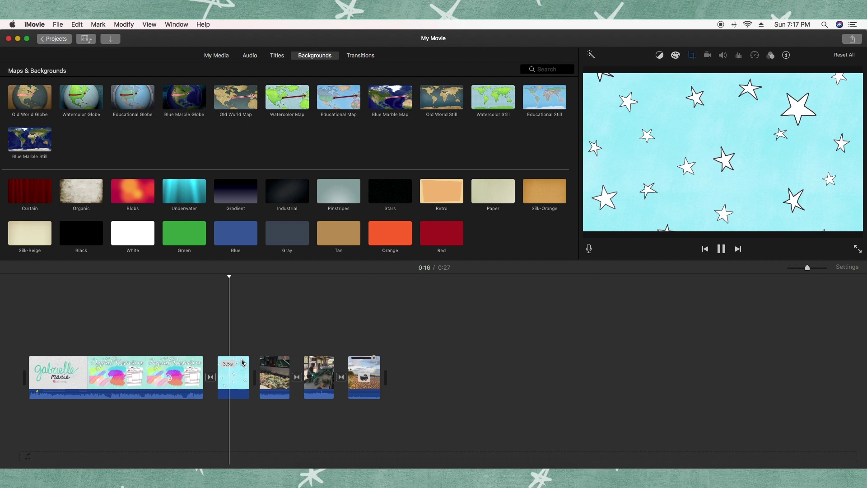
key(space)
Add the Centered title above the star background and trim it to the background's length.
click(277, 56)
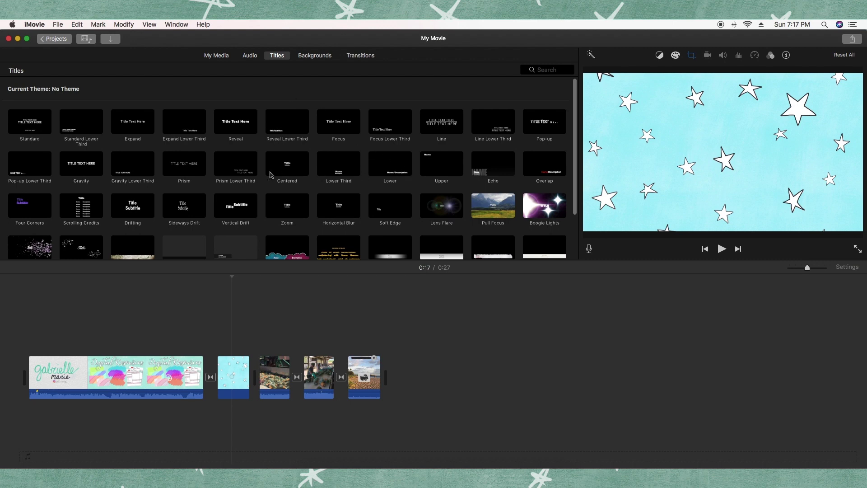
scroll(273, 172, down, 3)
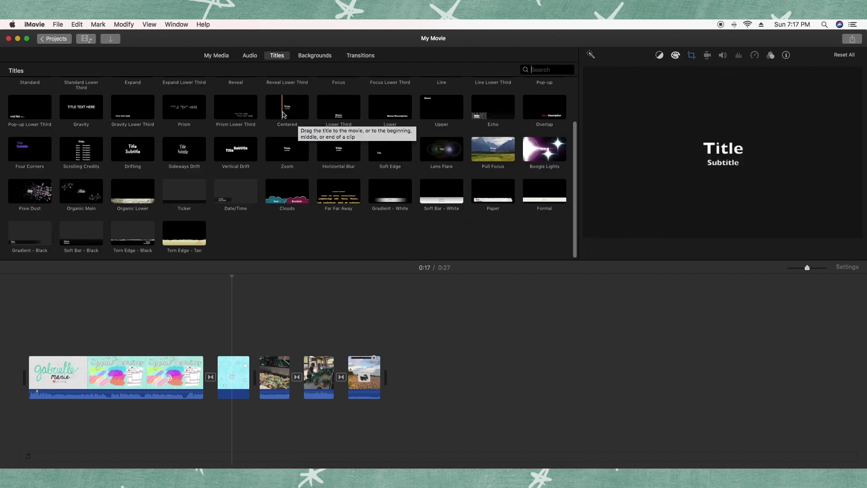
drag(279, 115, 218, 337)
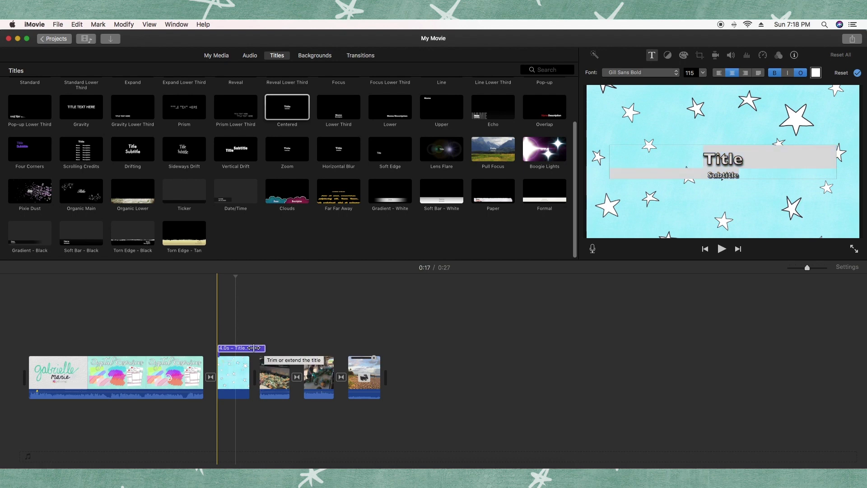
drag(249, 348, 252, 349)
Replace the title's placeholder text with "Hawaii Vlog" and enlarge it to span the frame's width.
click(234, 349)
click(651, 55)
click(695, 163)
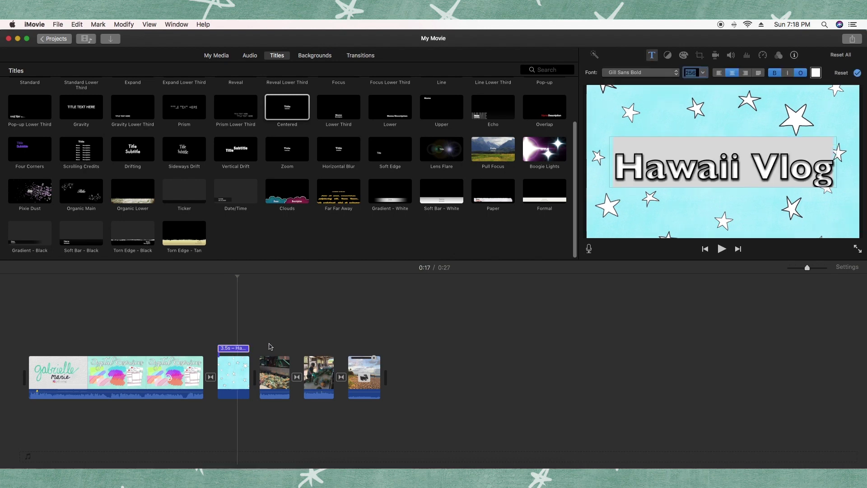
Play the titled star background and add a Wipe Down transition between it and the next clip.
key(/)
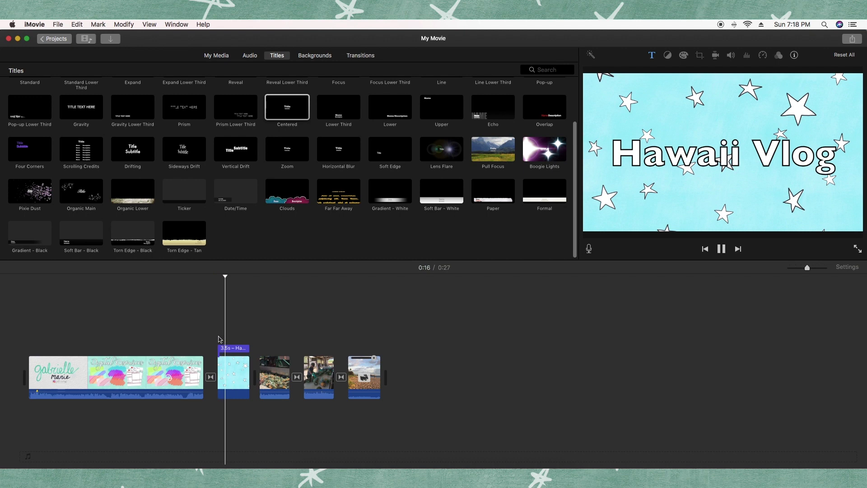
key(super+t)
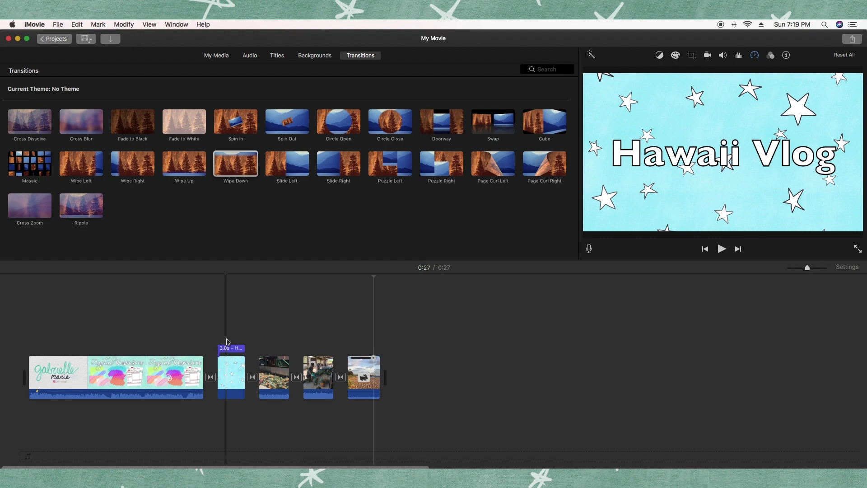
Switch to Chrome, open ipiccy.com and start its Create a Design editor.
click(442, 470)
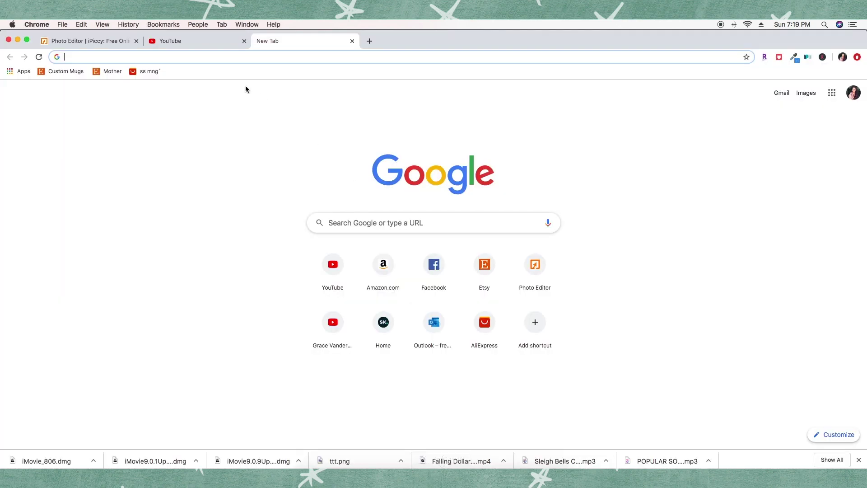
text(ipi)
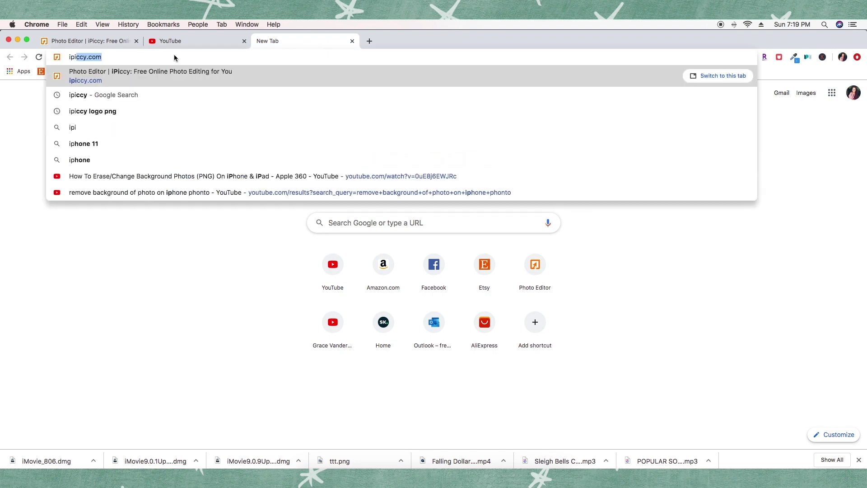
key(Return)
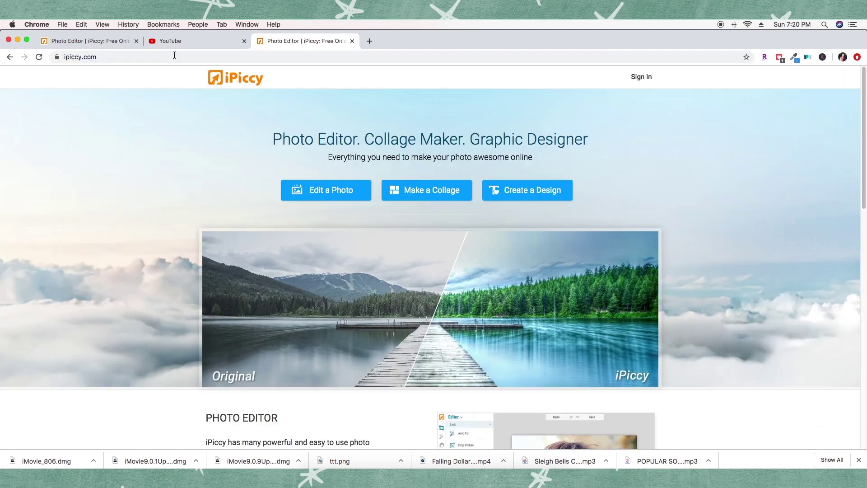
click(533, 182)
Create a new design with a transparent canvas of 1280 x 720 pixels.
click(442, 77)
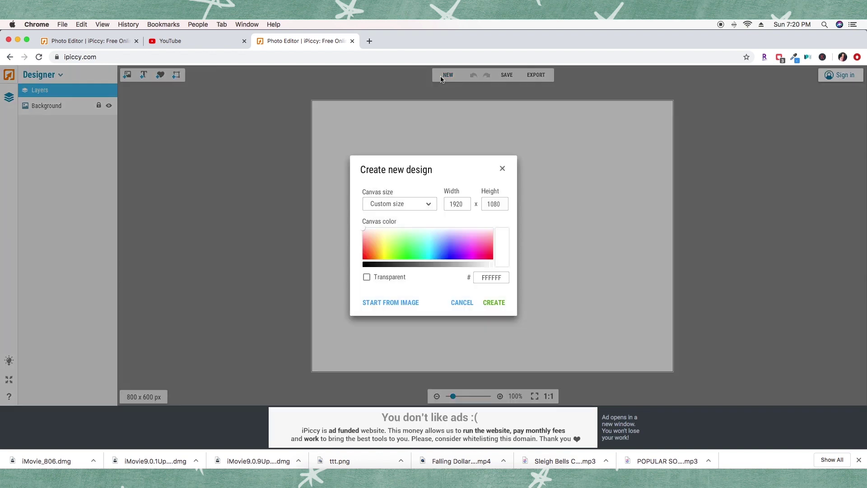
drag(454, 204, 466, 204)
text(12)
double_click(502, 201)
text(7)
click(367, 277)
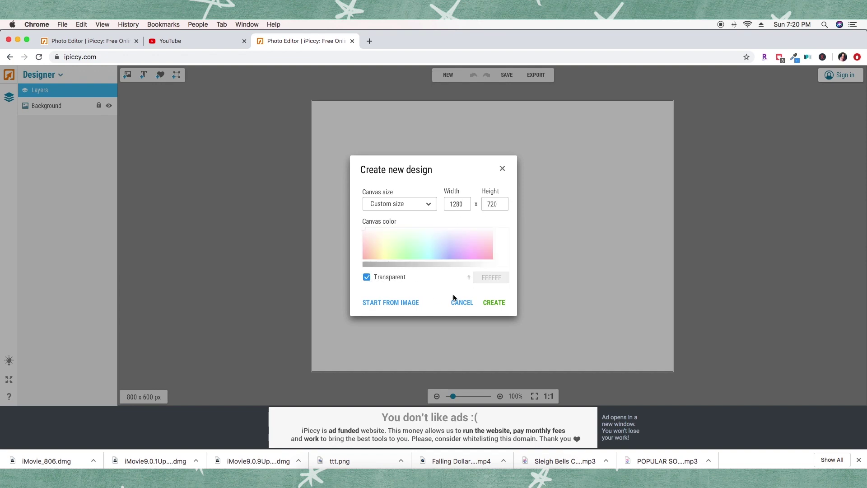
click(494, 302)
Add the text "Hawaii Vlog" in the Lobster font and enlarge it to size 162.
click(144, 74)
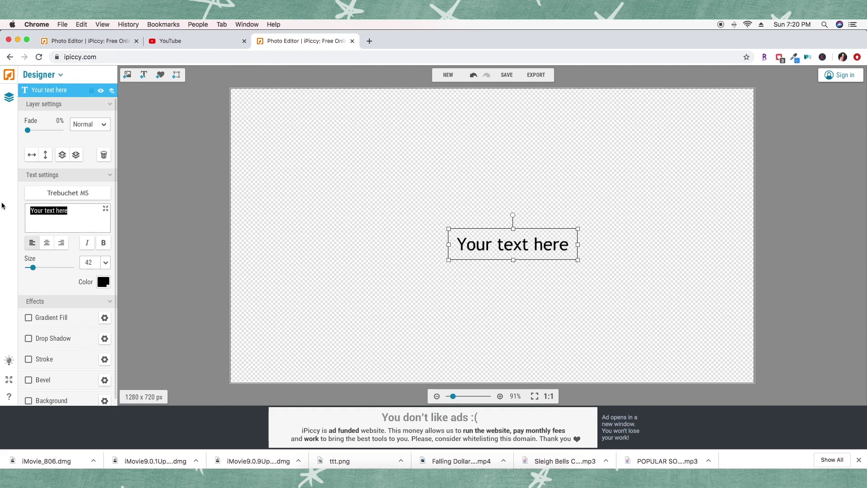
text(Hawaii Vlog)
click(68, 193)
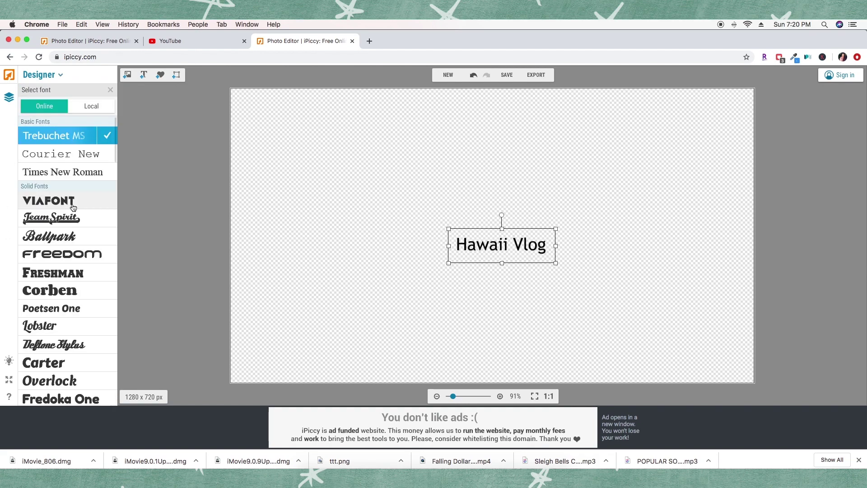
click(74, 324)
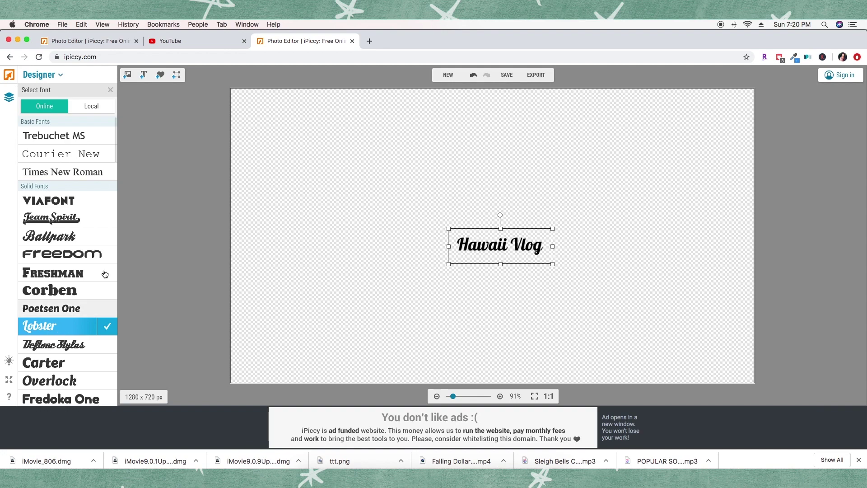
click(110, 90)
drag(36, 267, 52, 268)
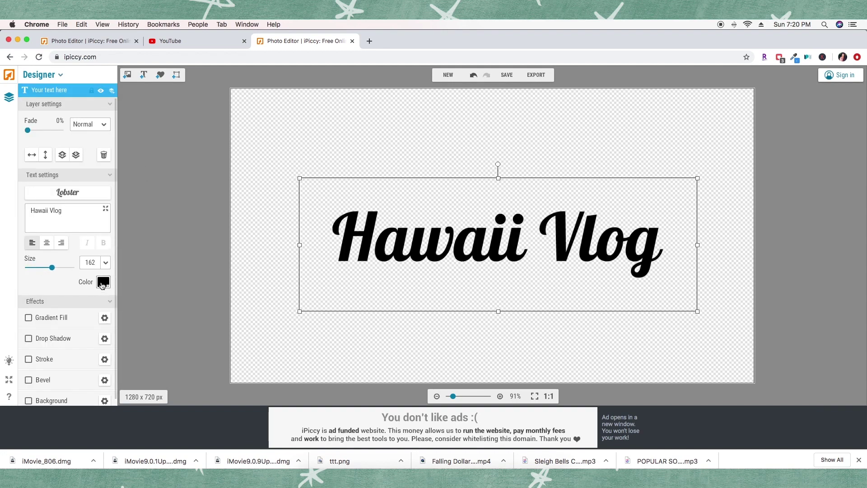
Color the Hawaii Vlog text white and give it a dark Stroke outline.
click(102, 282)
click(100, 306)
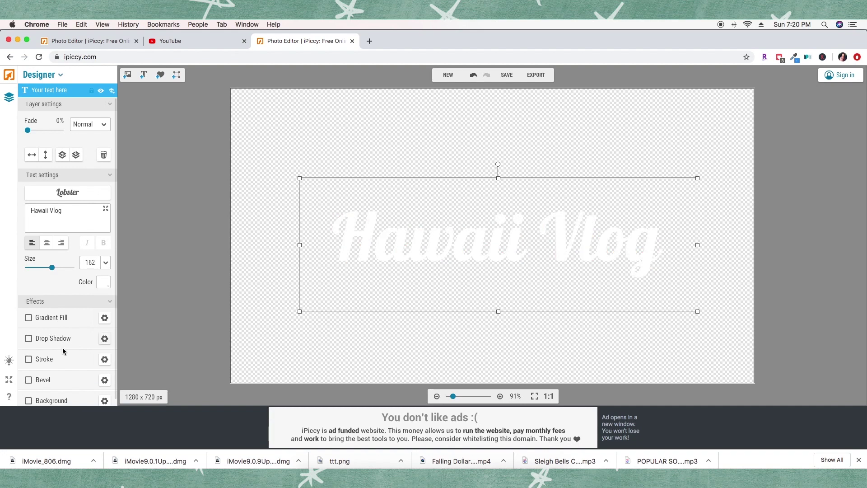
click(28, 359)
click(104, 359)
click(106, 361)
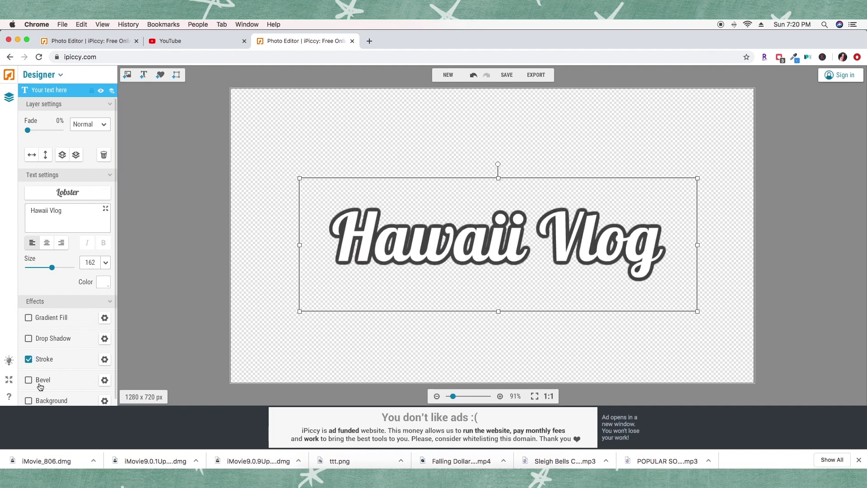
Add a Drop Shadow to the Hawaii Vlog text, reduce its offset and deselect the text.
click(28, 338)
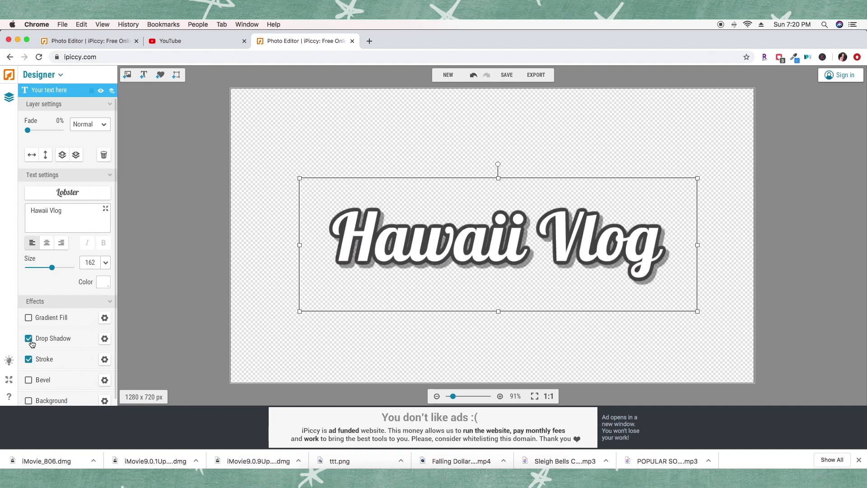
click(103, 338)
drag(141, 200, 134, 200)
click(180, 280)
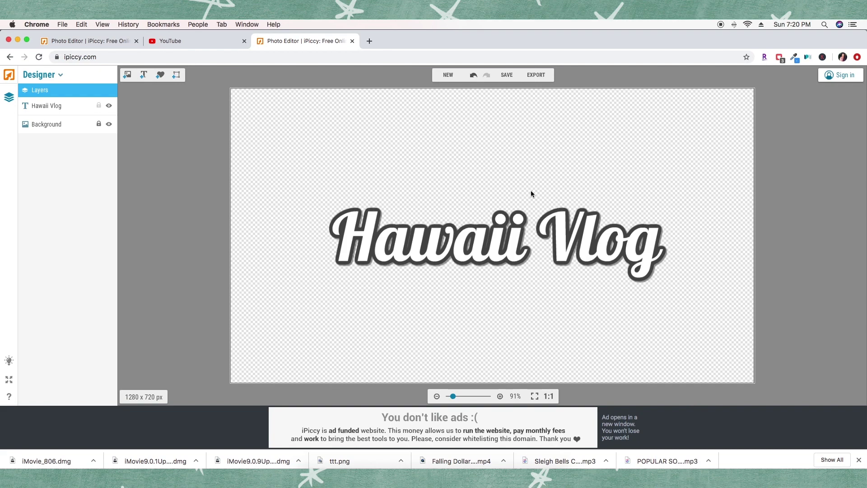
Search Google Images for "hawaiian flower png" and save the pink five-petal flower image to the Desktop.
click(126, 114)
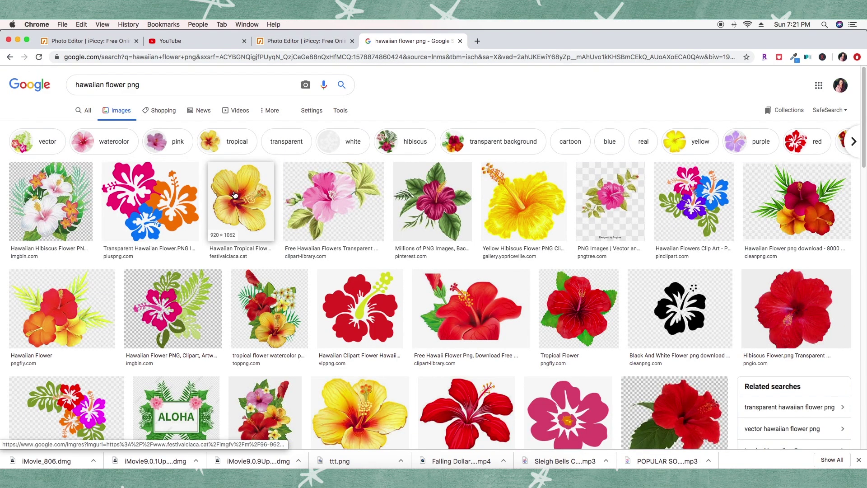
click(234, 195)
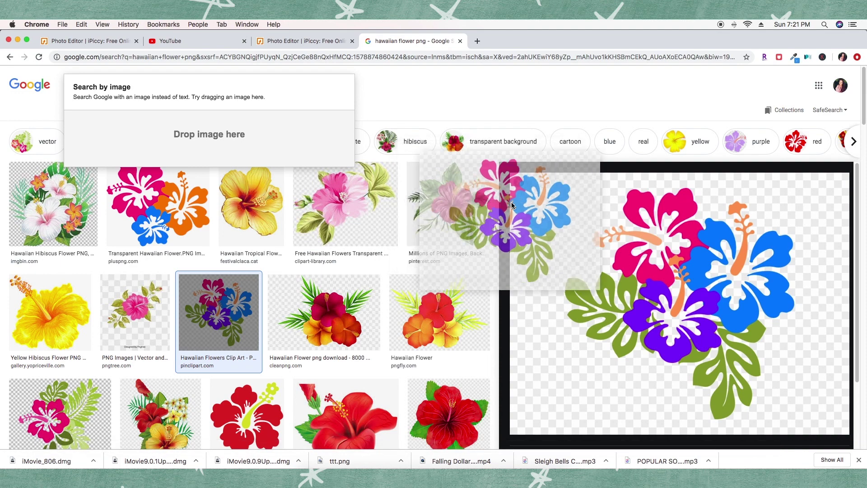
drag(511, 201, 673, 276)
scroll(415, 227, down, 5)
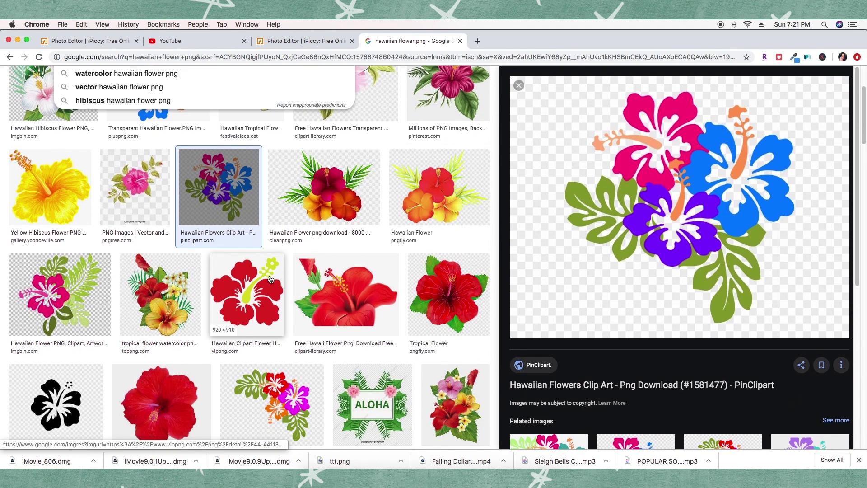
scroll(257, 316, down, 5)
click(257, 356)
Return to the iPiccy design and upload the pink flower PNG from the Desktop folder.
key(ctrl+shift+Tab)
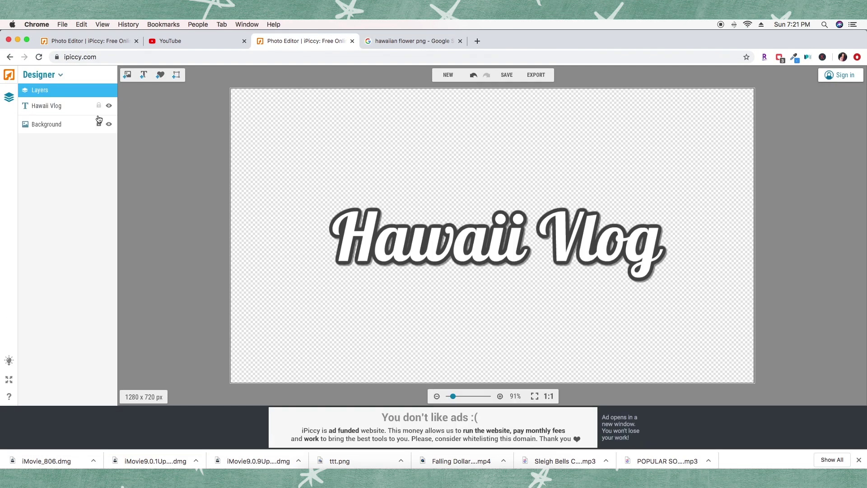
click(127, 75)
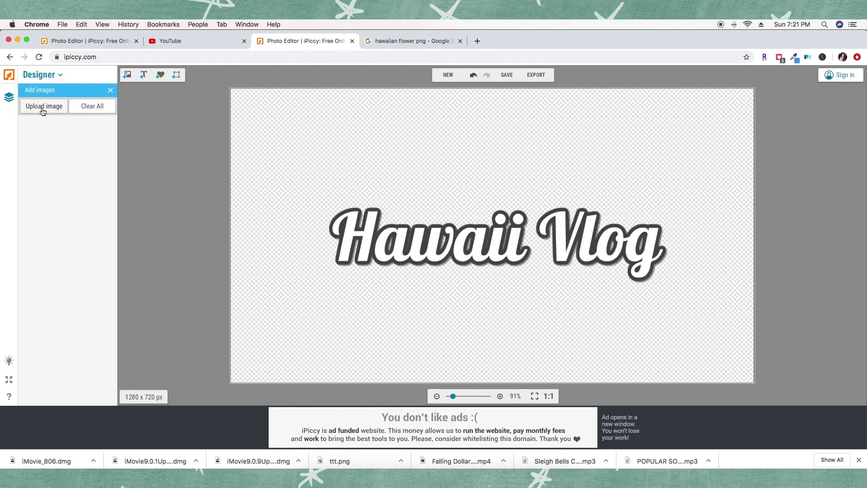
click(44, 107)
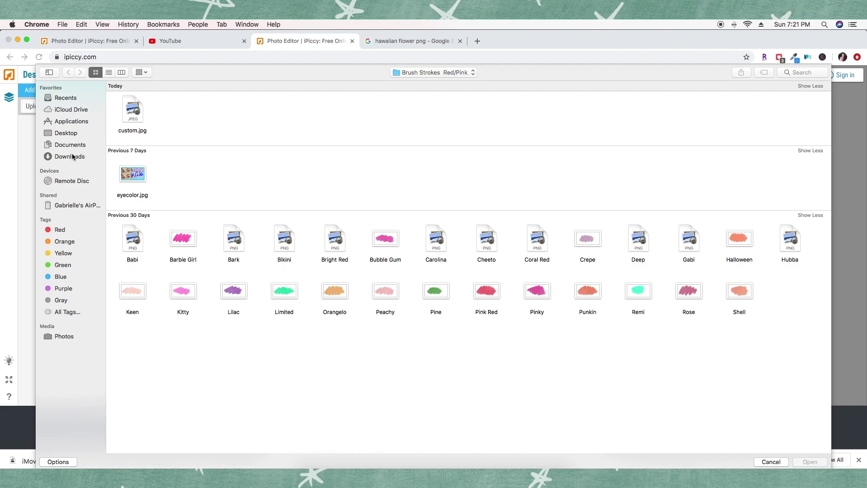
click(66, 134)
click(128, 121)
key(Return)
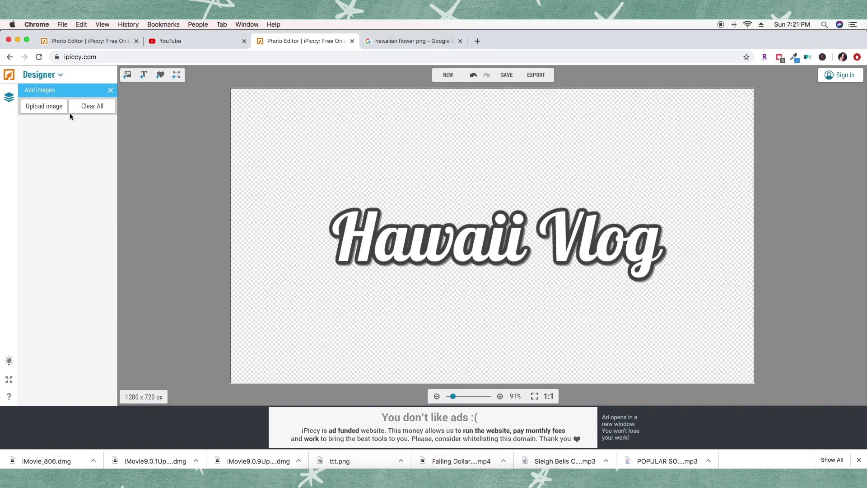
Place the pink flower behind the start of the Hawaii Vlog text and a smaller copy behind its end.
drag(43, 141, 302, 162)
drag(332, 199, 348, 226)
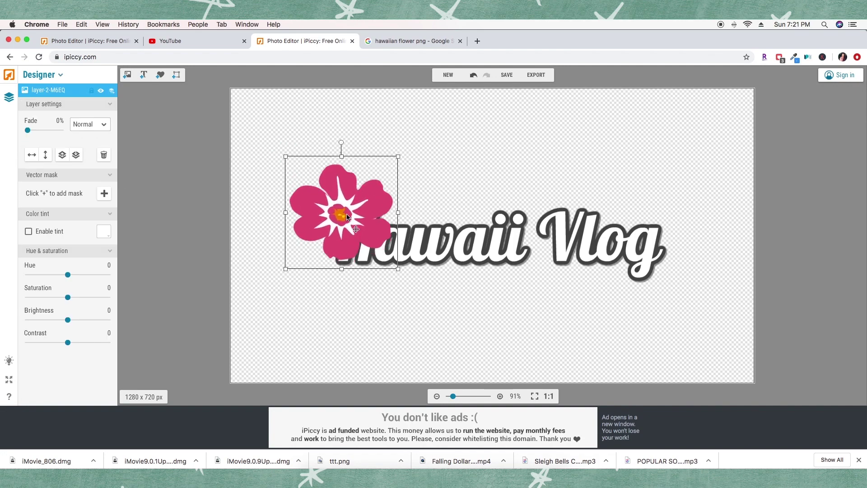
right_click(352, 226)
click(373, 235)
Save the design to the Desktop as hawaii.png, keeping the PNG format for transparency.
click(507, 75)
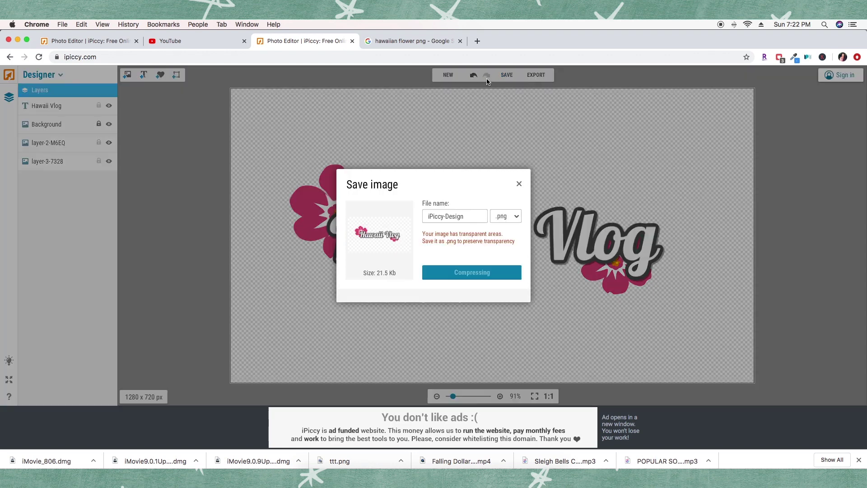
click(501, 217)
click(502, 222)
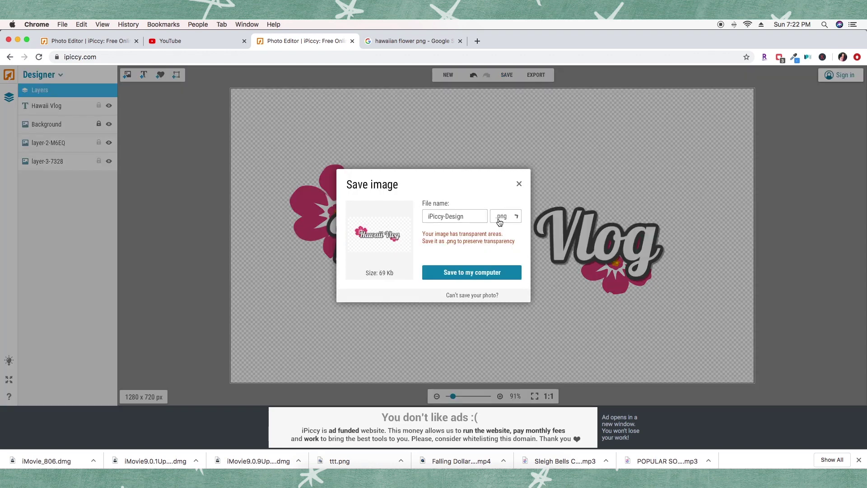
click(472, 272)
click(492, 144)
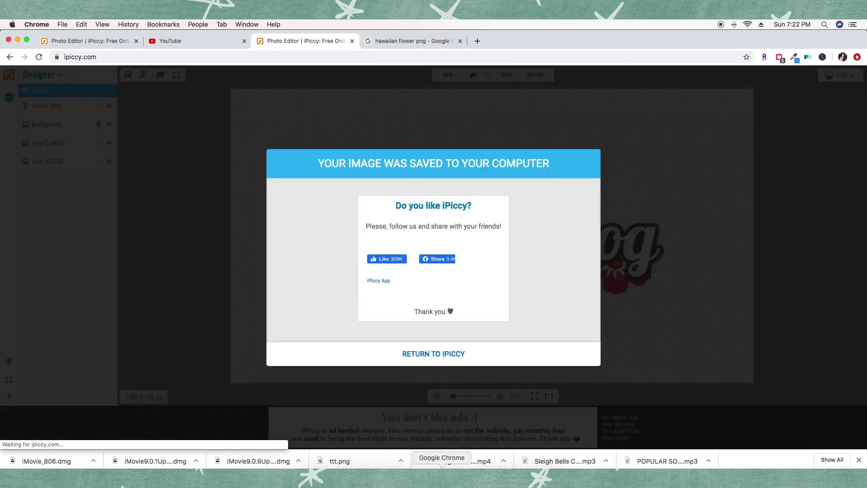
Switch to iMovie and replace the Hawaii Vlog title above the star background with hawaii.png from the Desktop folder.
click(501, 467)
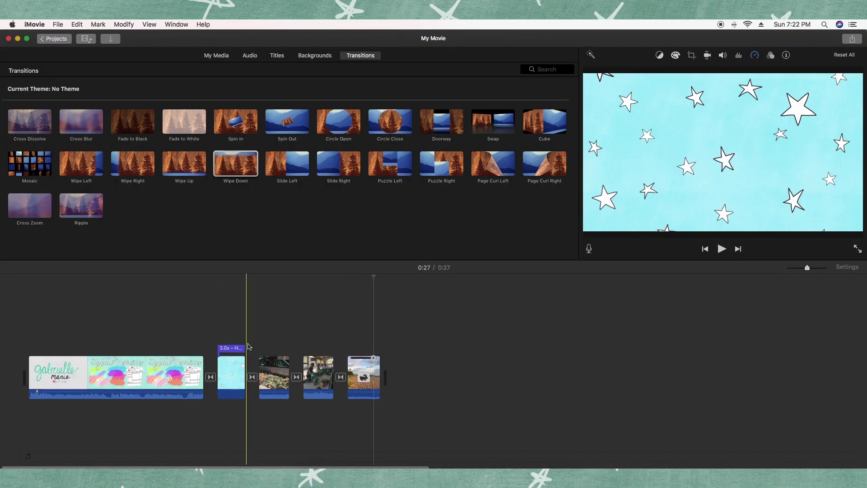
click(228, 349)
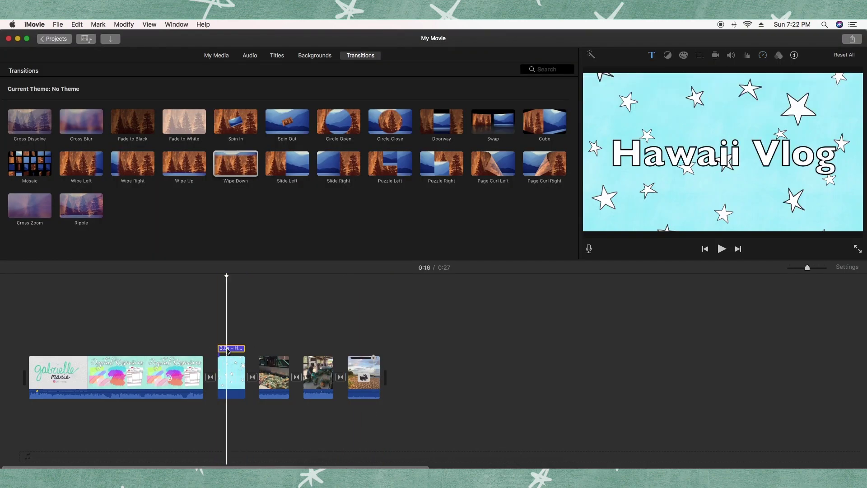
click(316, 469)
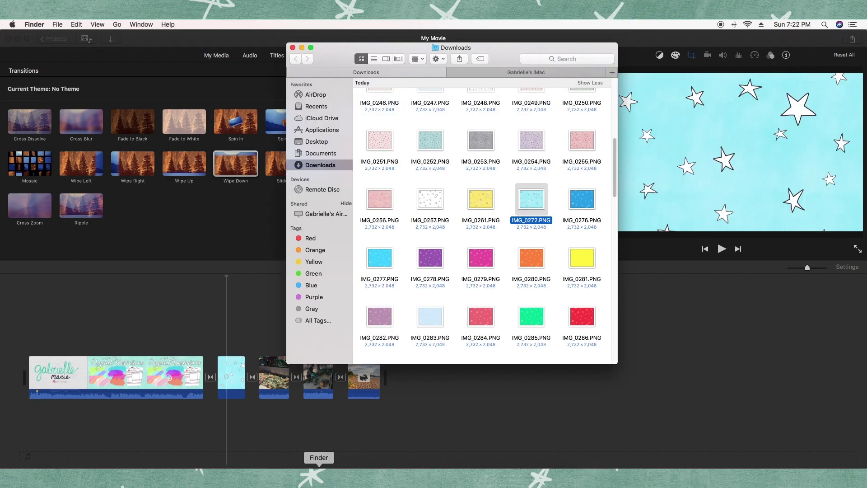
click(323, 143)
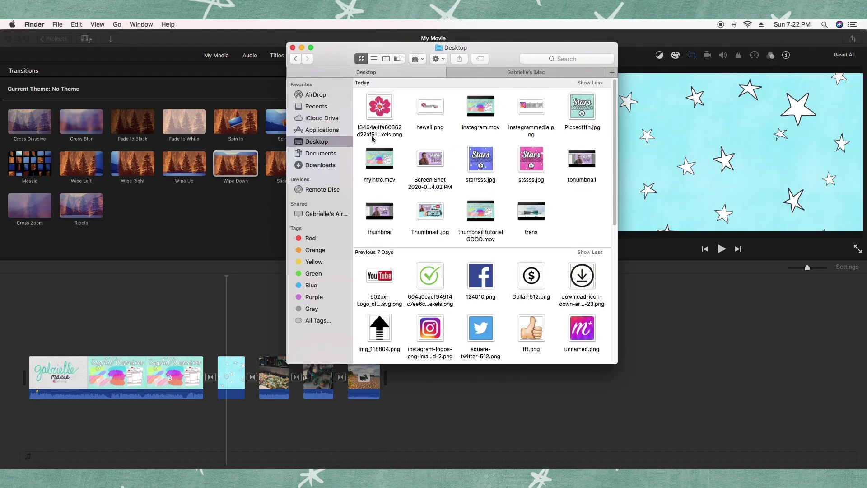
drag(436, 115, 245, 341)
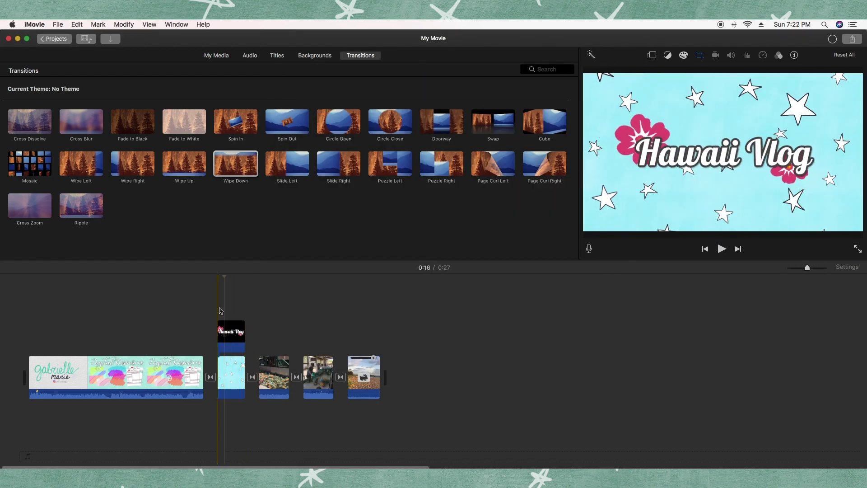
Set the Hawaii Vlog overlay's cropping style to Fit and play back the title section to check it.
key(space)
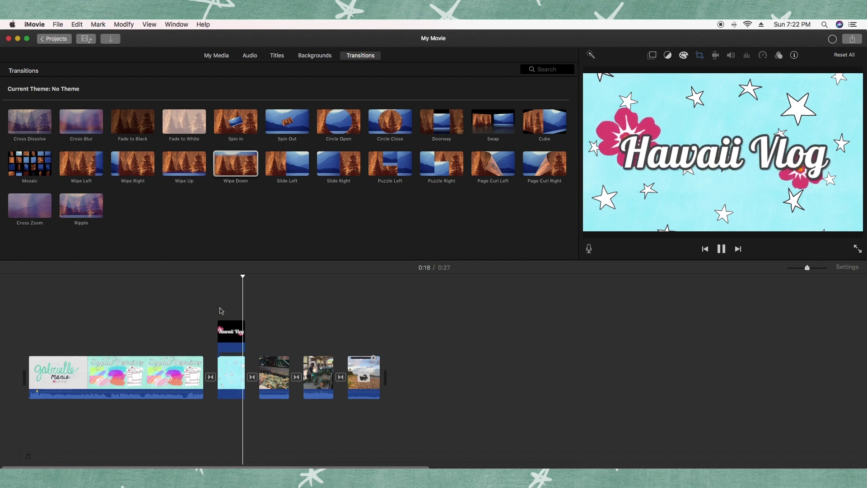
click(222, 311)
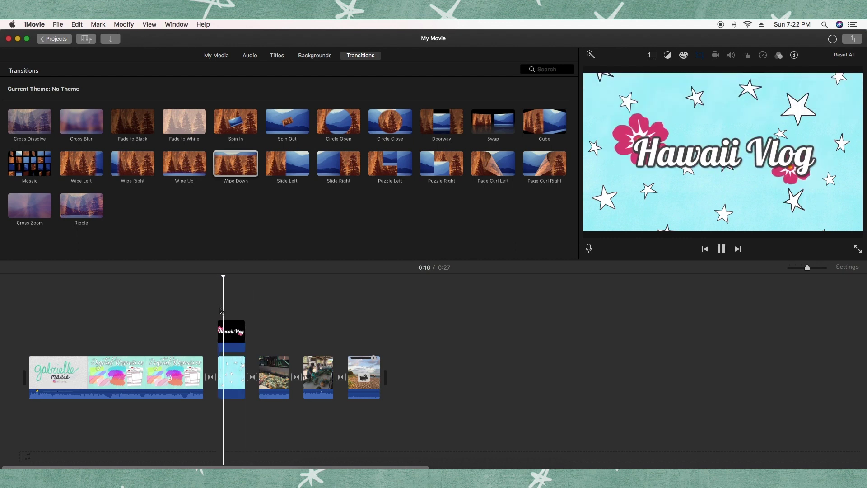
click(231, 334)
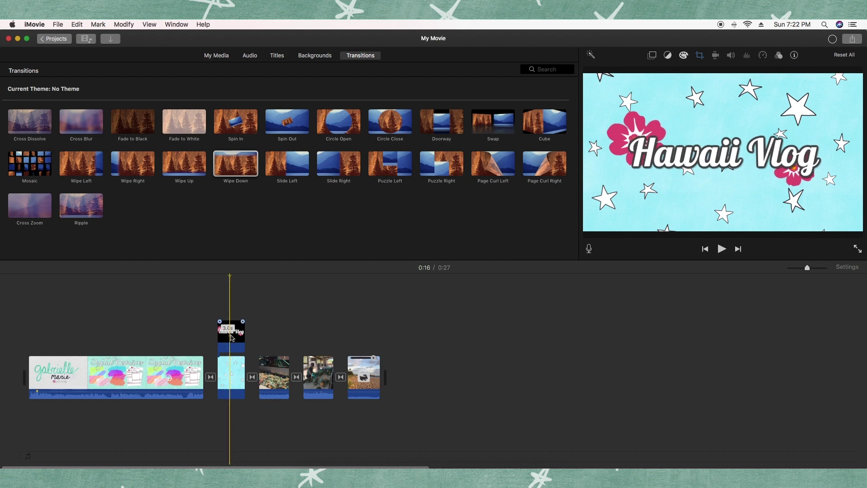
click(698, 55)
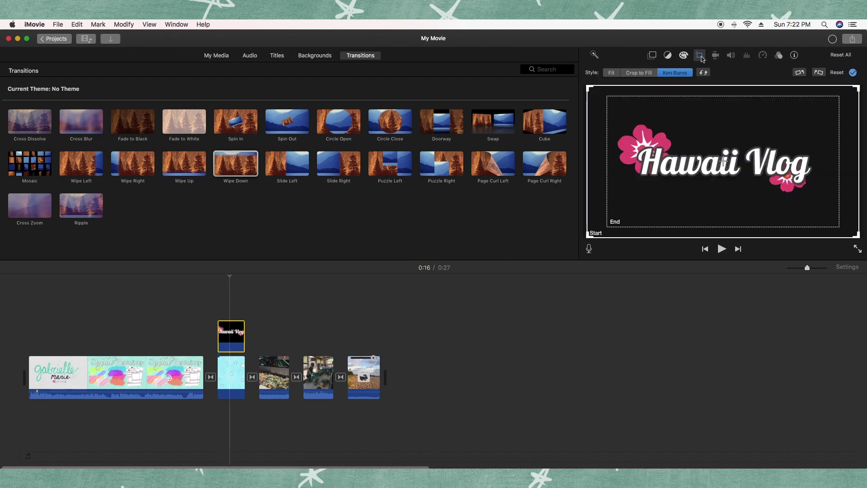
click(611, 72)
click(852, 73)
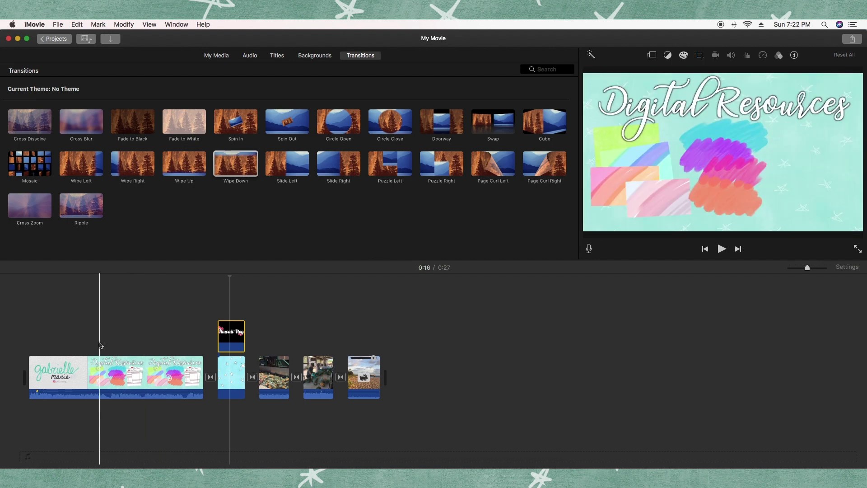
click(205, 325)
key(space)
click(236, 340)
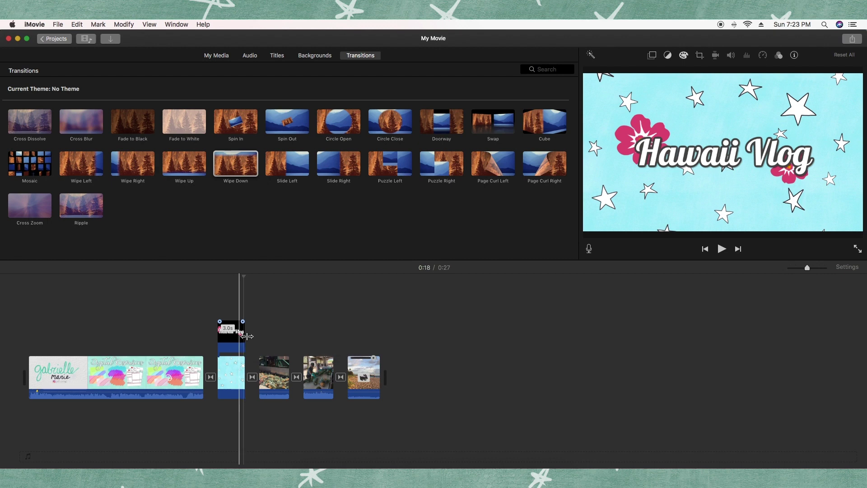
Add the Instagram handle graphic above the pineapple sorting clip and extend it to the end of the beach clip.
click(213, 56)
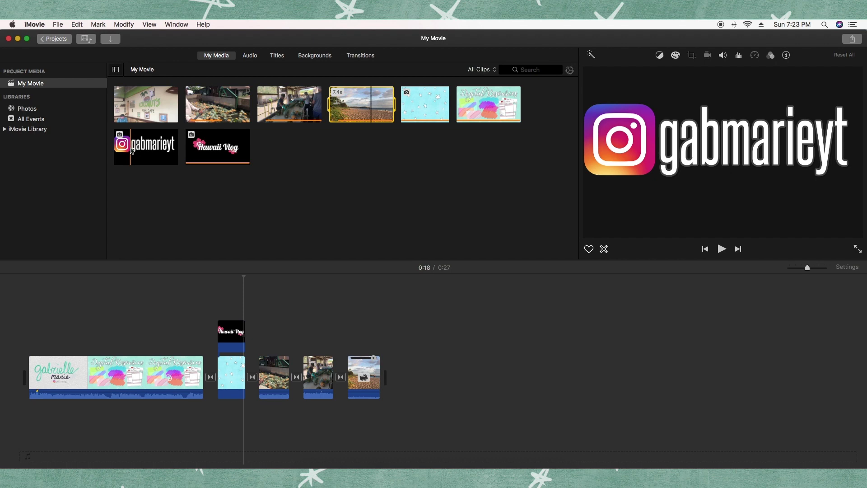
click(159, 158)
drag(147, 144, 306, 322)
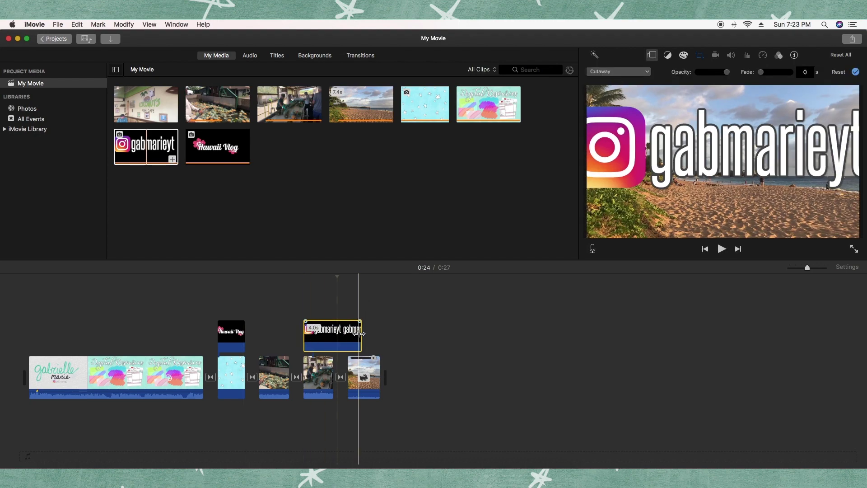
drag(362, 333, 379, 333)
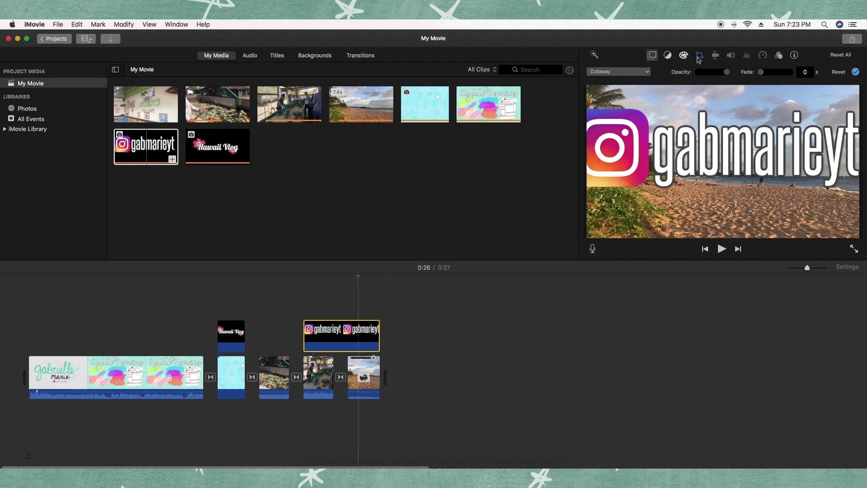
Set the Instagram graphic's cropping style to Fit and apply it.
click(700, 56)
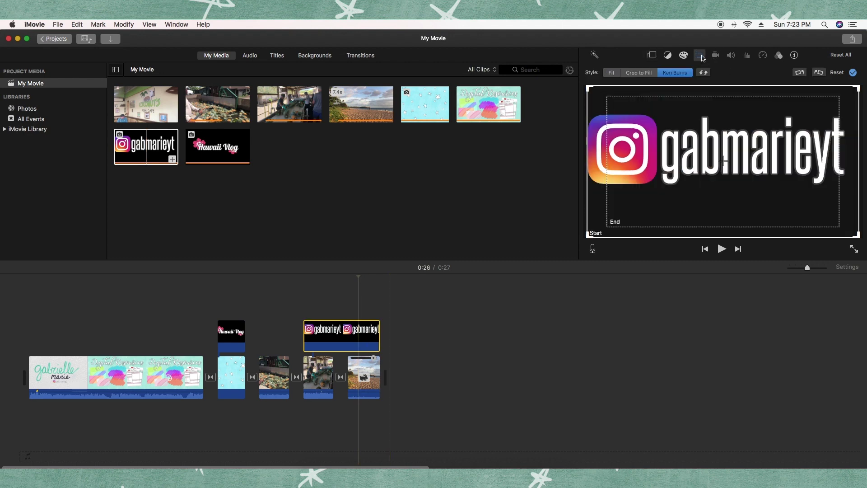
click(612, 73)
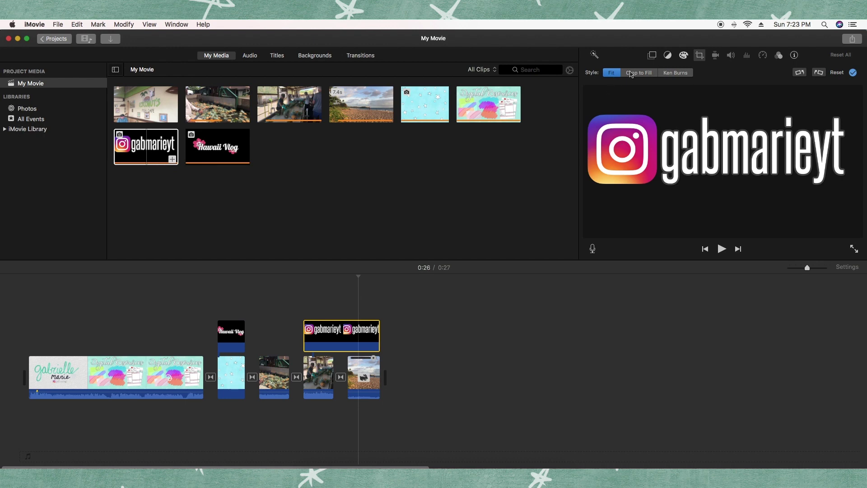
click(852, 73)
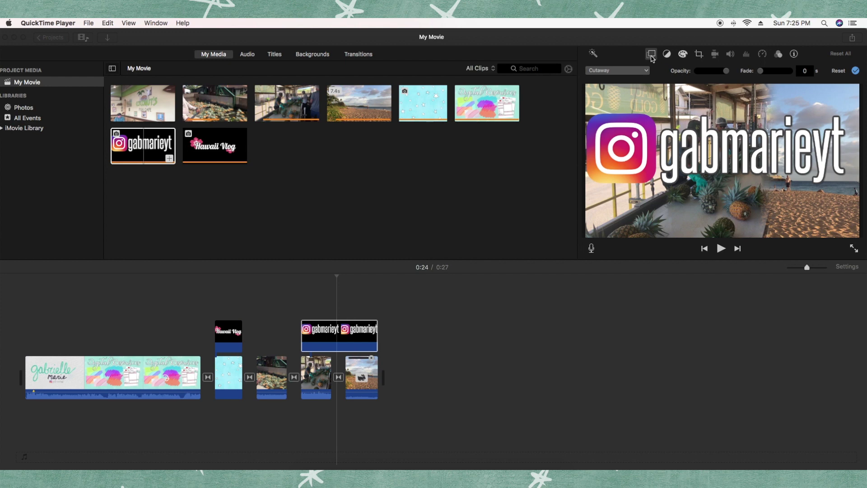
Change the Instagram graphic's overlay mode to Picture in Picture and place it small in the upper-left corner of the frame.
click(605, 71)
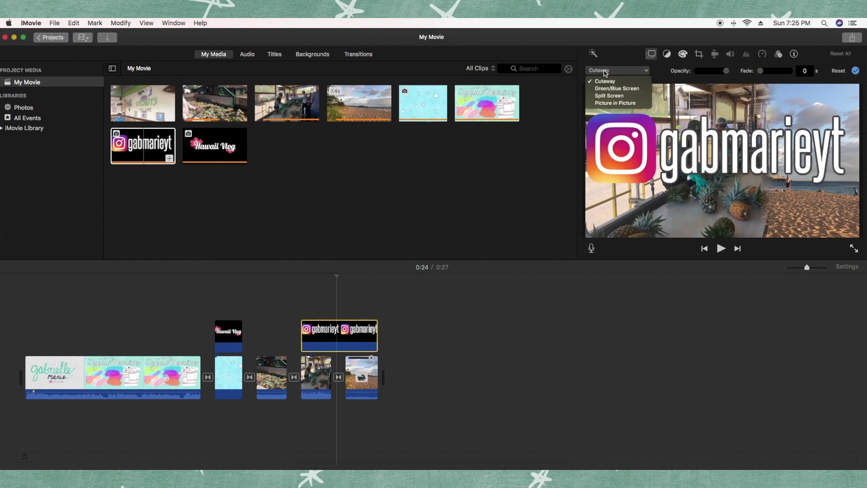
click(612, 103)
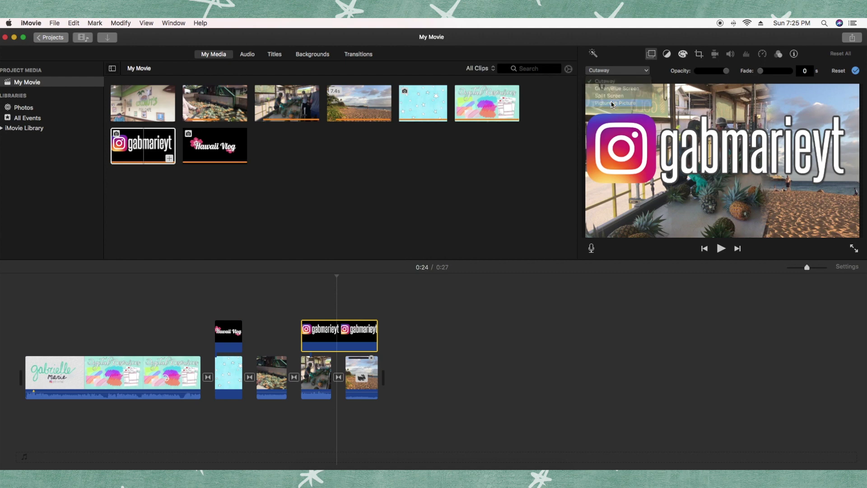
drag(790, 124, 633, 102)
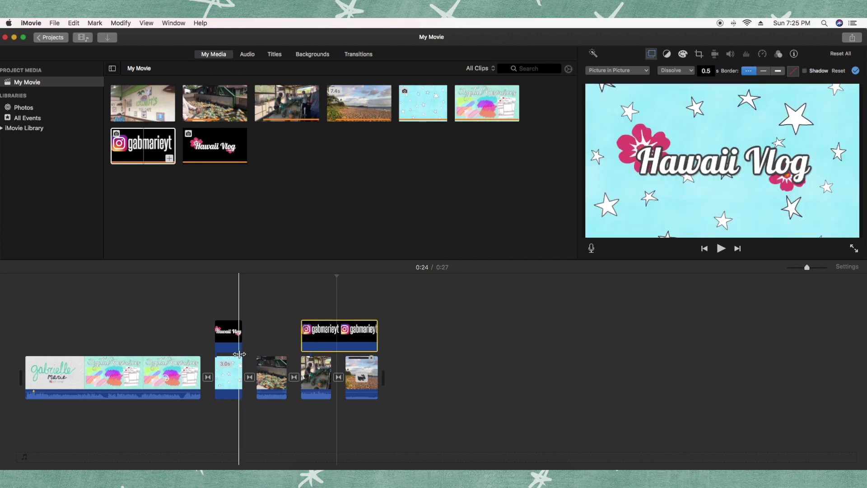
Play back the movie from the pineapple washing clip to its end to check the Instagram overlay, then return to the start.
click(277, 319)
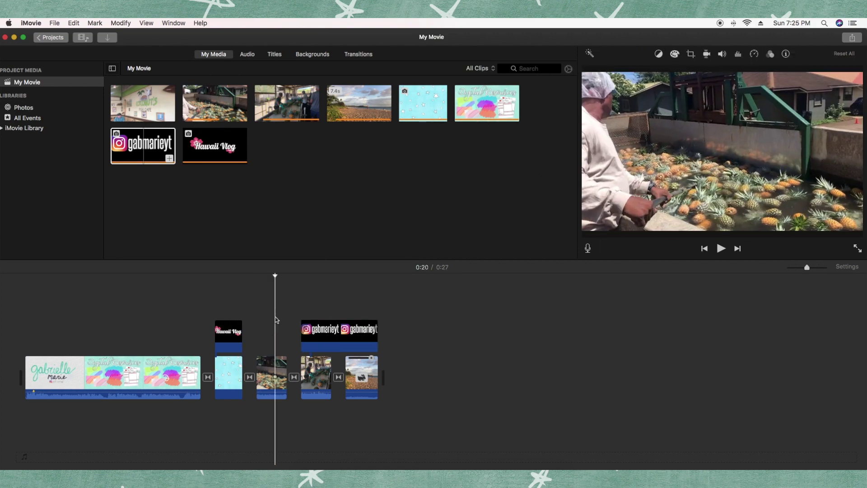
key(space)
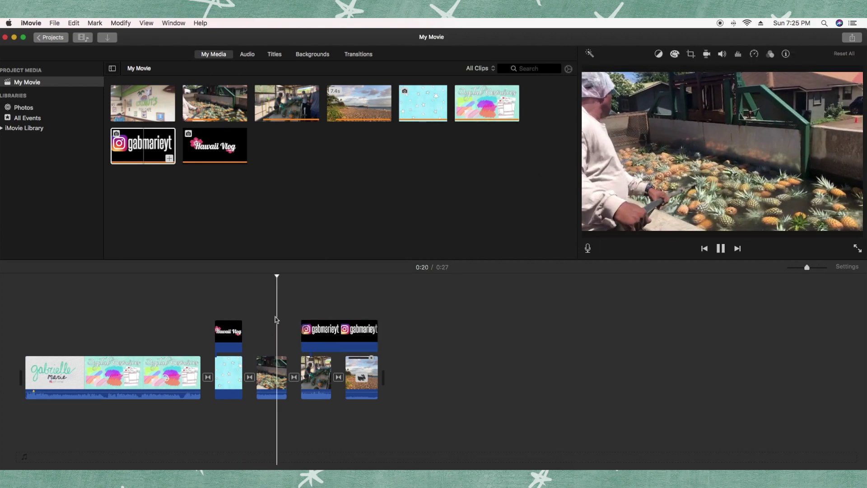
key(XF86AudioRaiseVolume)
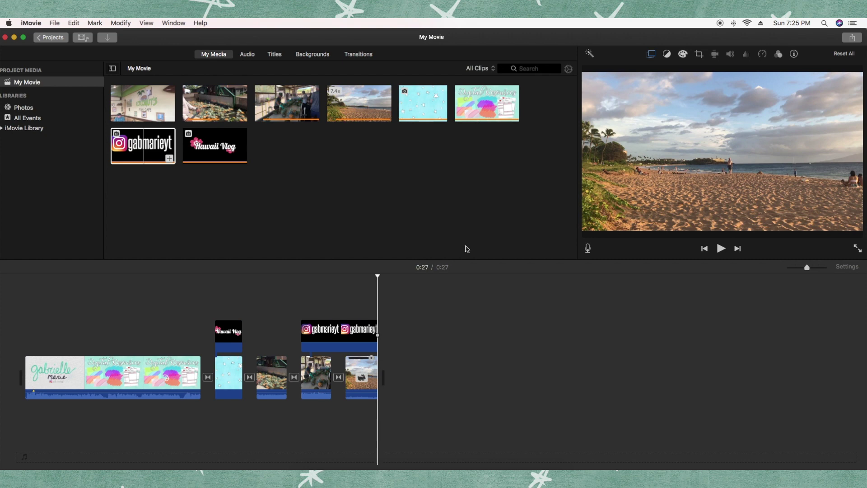
key(Home)
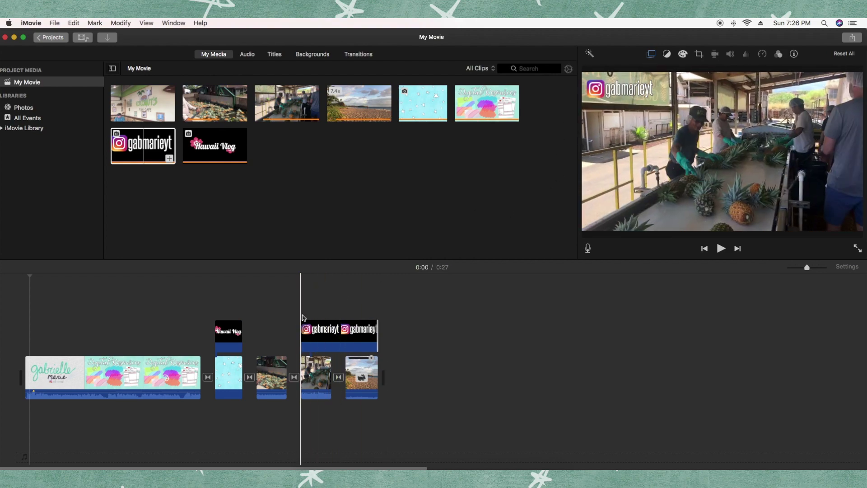
Copy the last two clips together with their transition and the Instagram overlay.
drag(300, 301, 371, 388)
drag(373, 290, 301, 397)
click(74, 23)
click(83, 67)
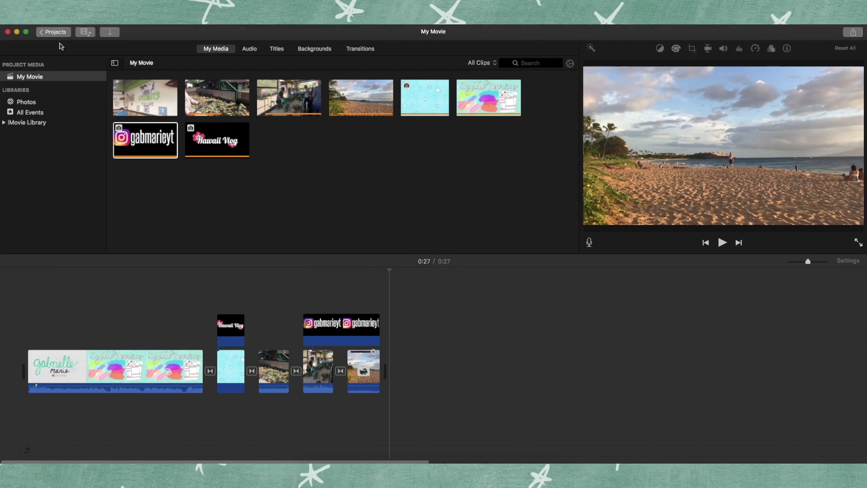
Create a new movie project and paste the copied clips and overlay into its timeline.
click(55, 32)
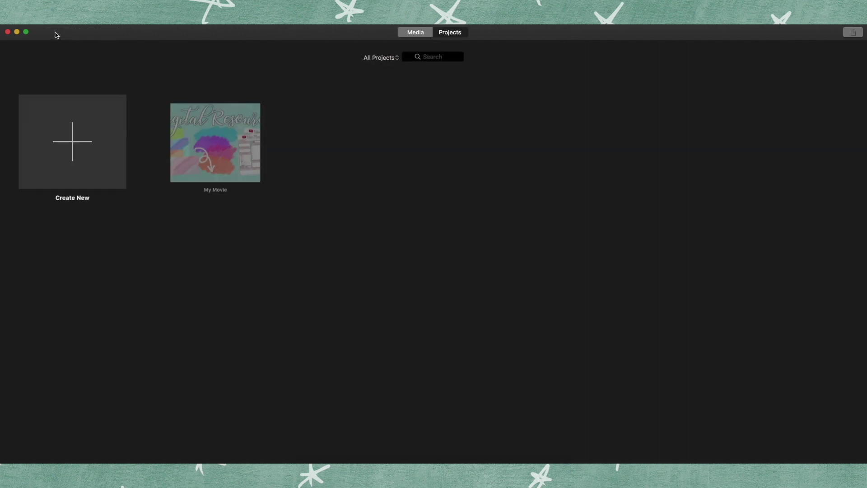
click(87, 155)
click(32, 193)
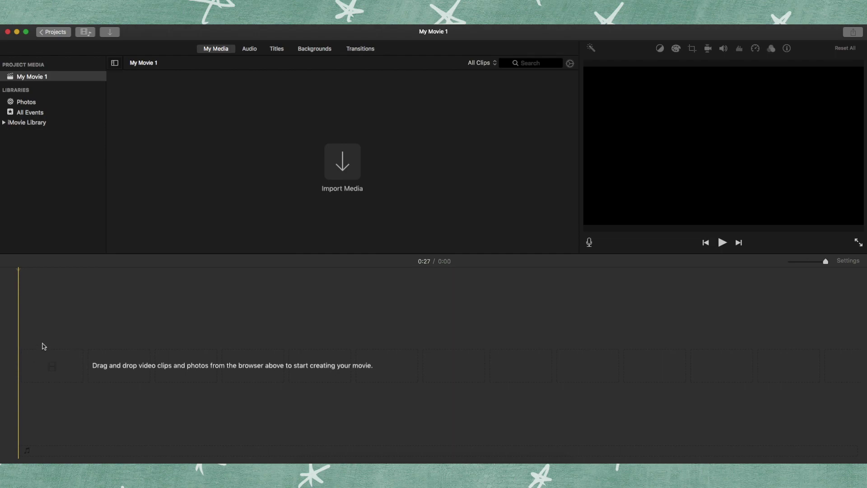
click(79, 18)
click(92, 67)
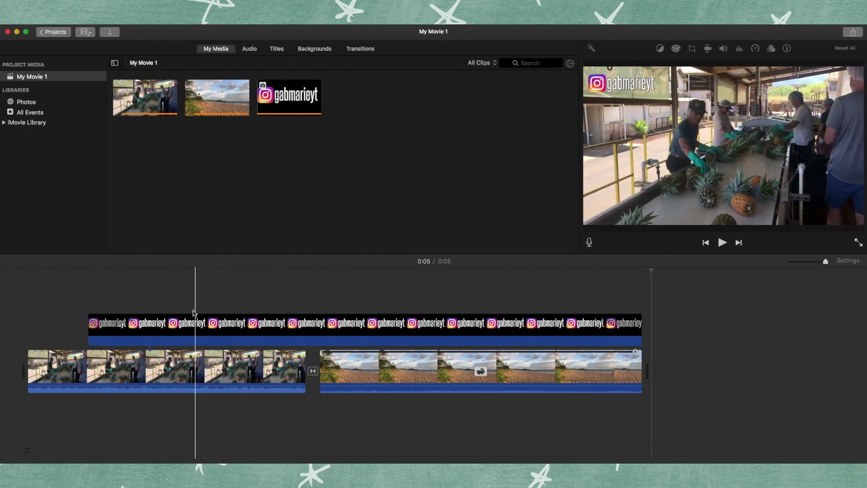
Export the new project as a video file named clip1 to the Desktop, keeping 1080p resolution and High quality.
click(56, 20)
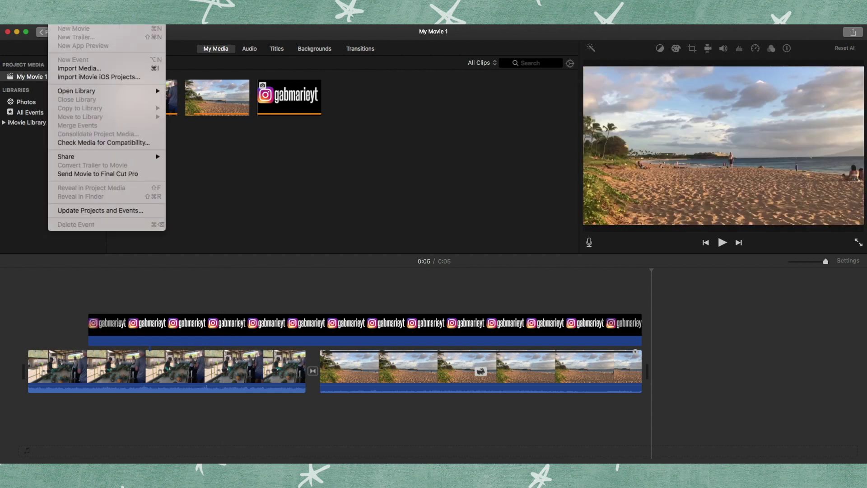
mouse_move(140, 161)
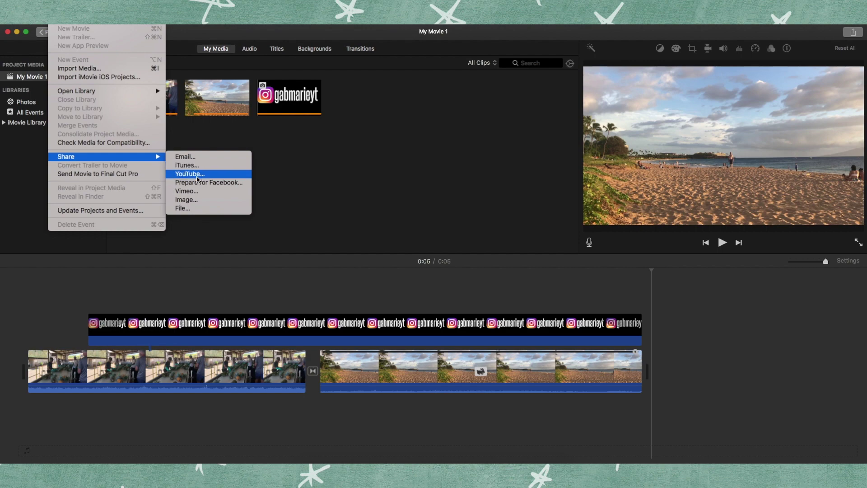
click(188, 209)
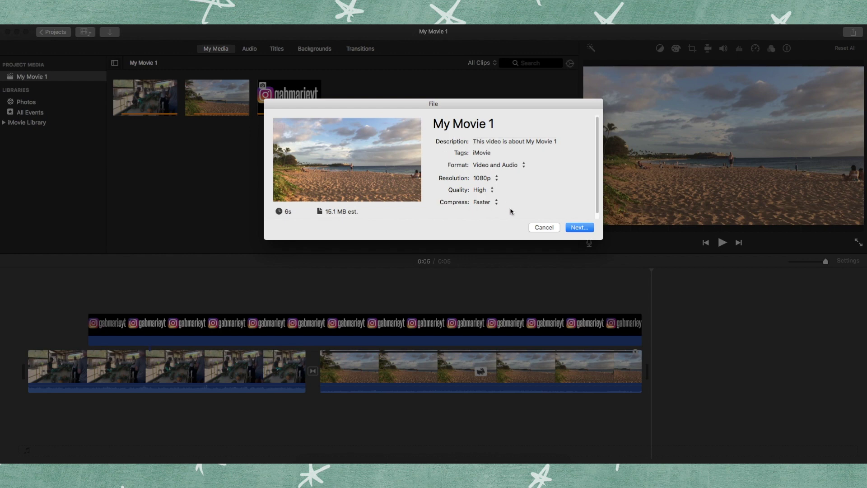
click(573, 228)
click(576, 228)
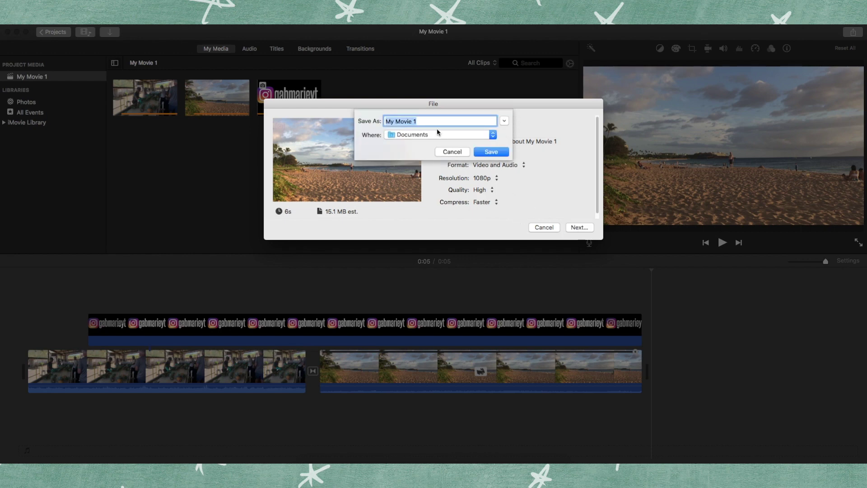
text(clip1)
click(434, 134)
click(406, 181)
click(485, 152)
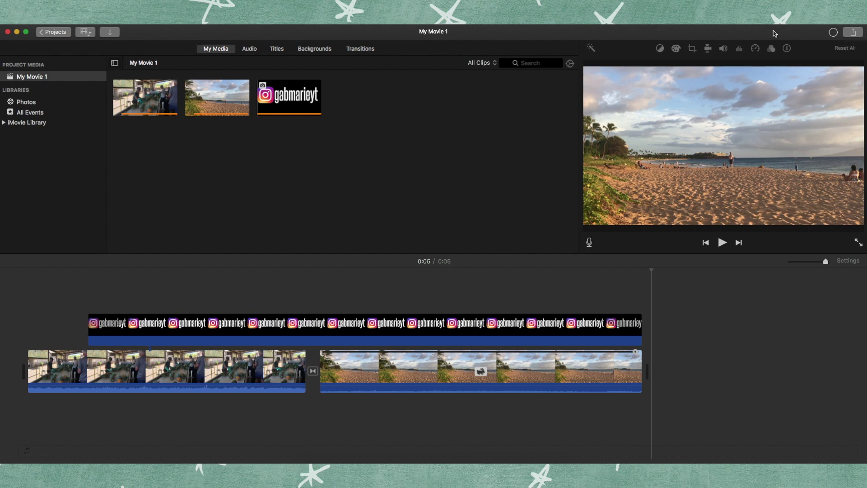
Reopen the My Movie project and delete its last two clips with their transition and the Instagram overlay.
click(53, 33)
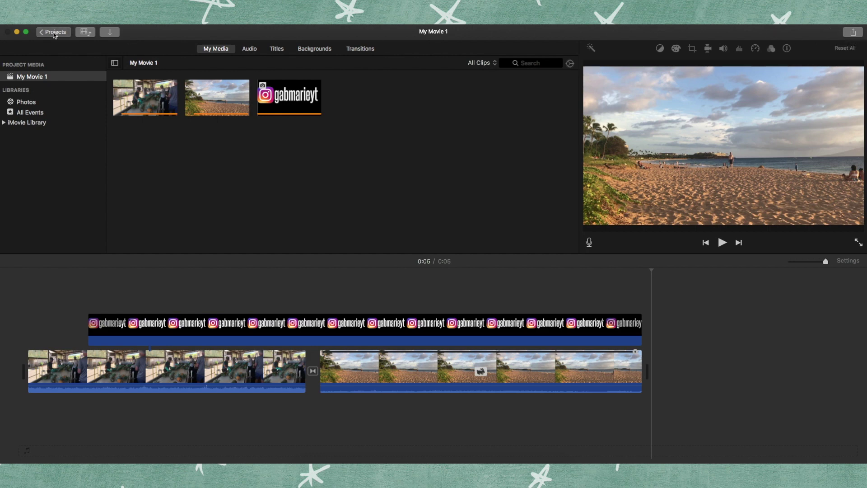
click(504, 79)
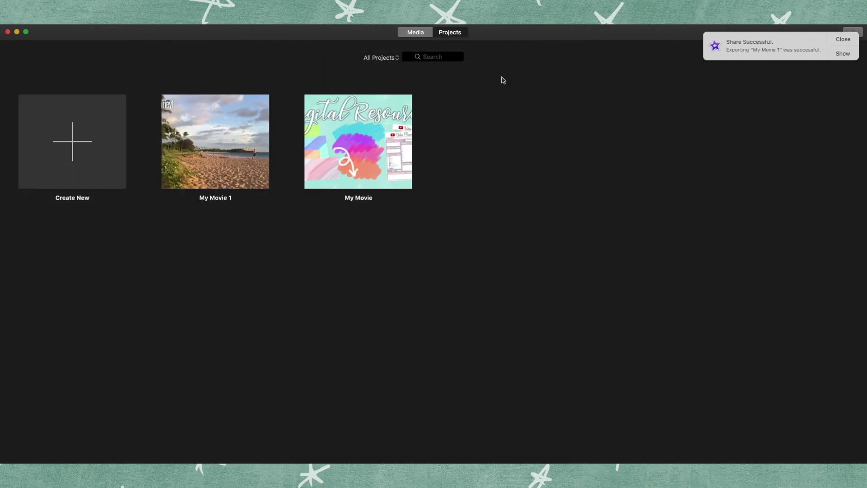
click(350, 147)
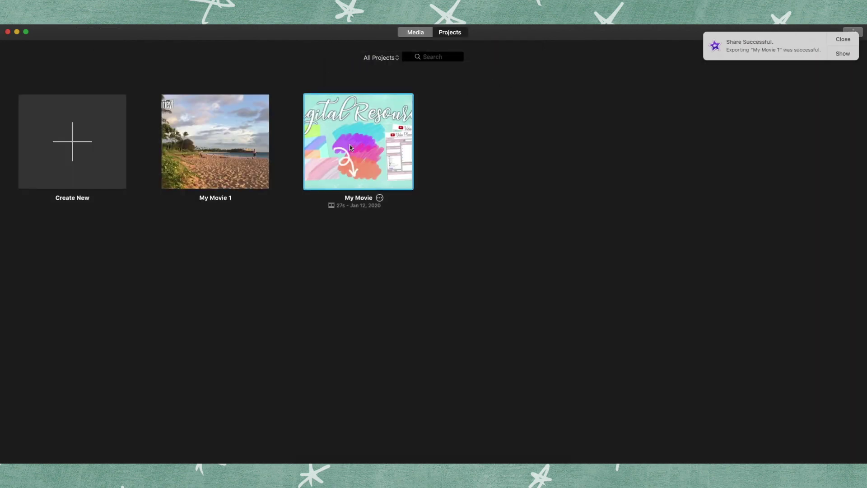
double_click(350, 146)
drag(344, 347, 365, 371)
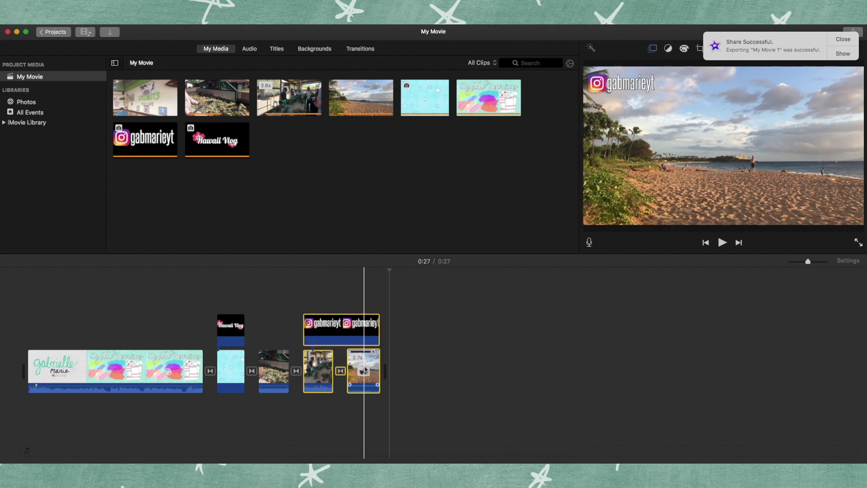
key(Delete)
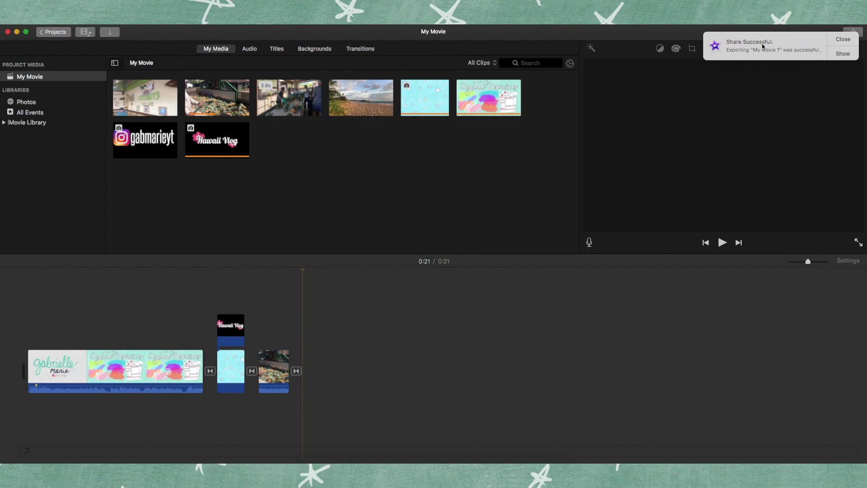
Reveal the exported clip1.mp4 on the Desktop and add it to the end of the My Movie timeline.
click(841, 53)
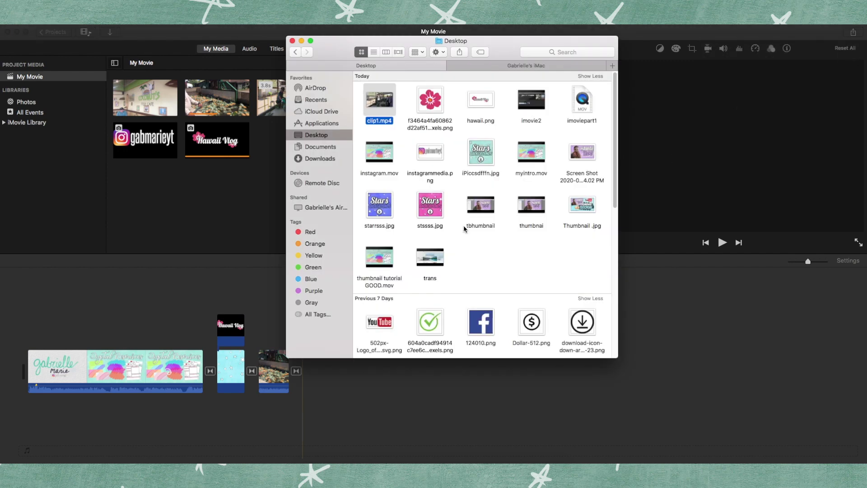
drag(522, 54, 714, 82)
drag(571, 127, 316, 368)
click(303, 311)
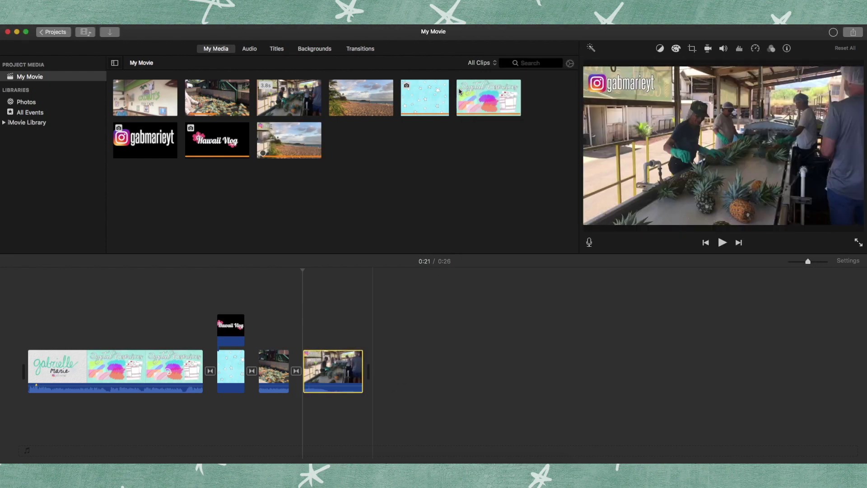
Play back the reimported clip, switch to Finder and place the pineapple picture as an overlay above that clip.
key(space)
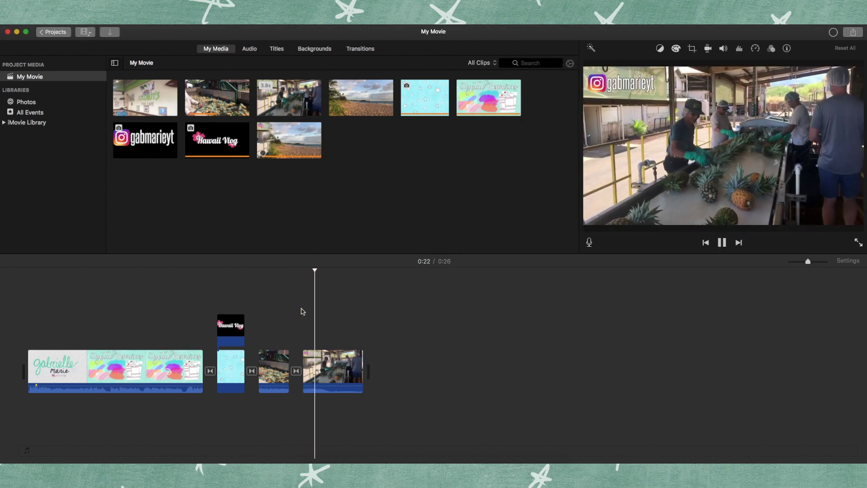
key(space)
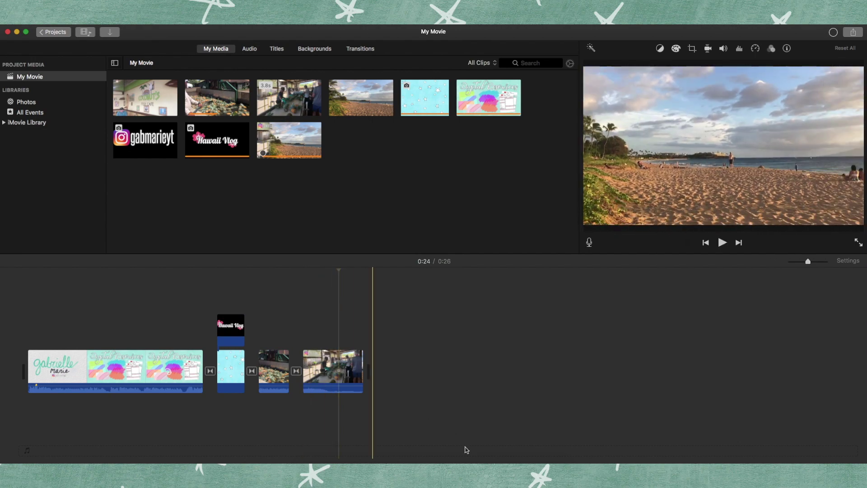
key(super+Tab)
click(773, 181)
drag(776, 186, 319, 312)
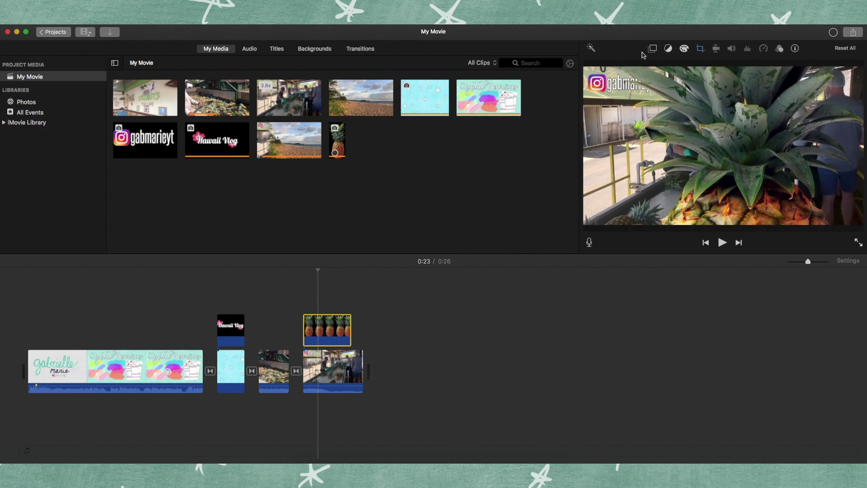
Turn the pineapple overlay into a Picture in Picture and set its crop style to Fit.
click(652, 48)
click(619, 64)
click(609, 99)
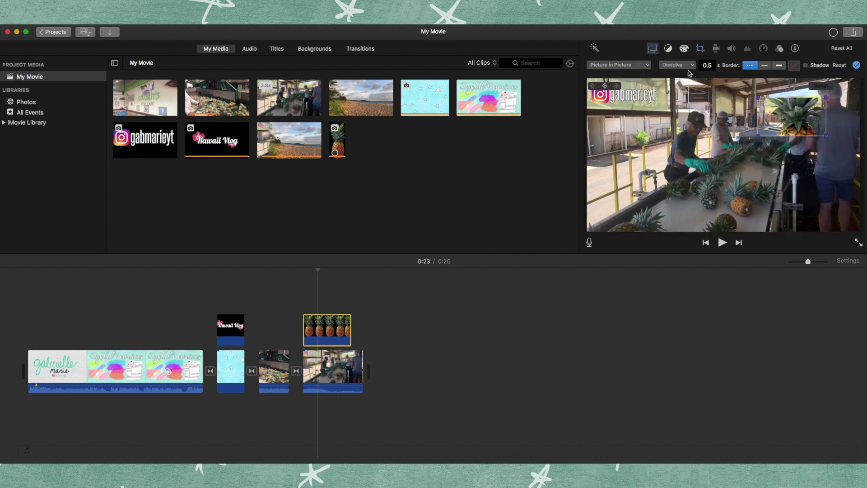
click(699, 48)
click(612, 66)
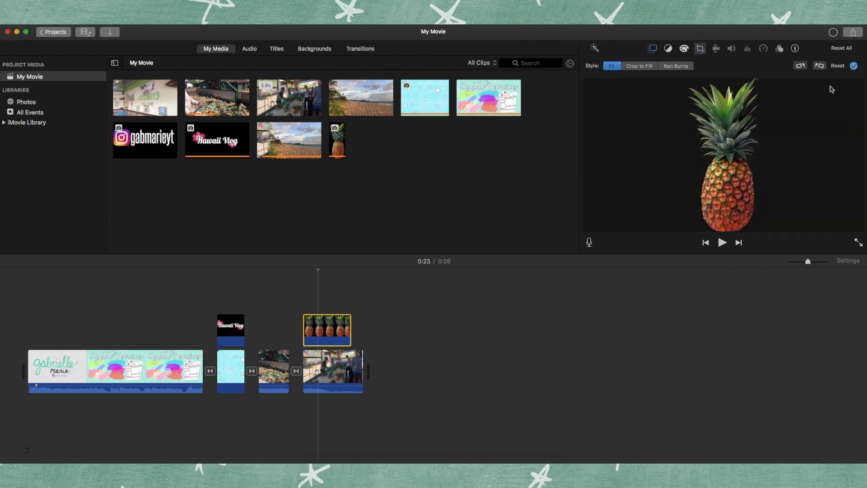
click(853, 66)
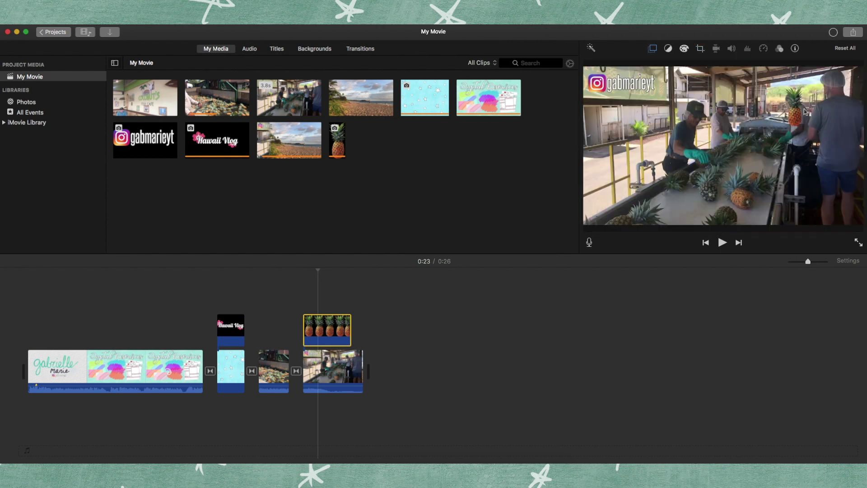
Enlarge the pineapple in the lower-right part of the frame and extend its overlay to the end of the clip beneath.
click(653, 49)
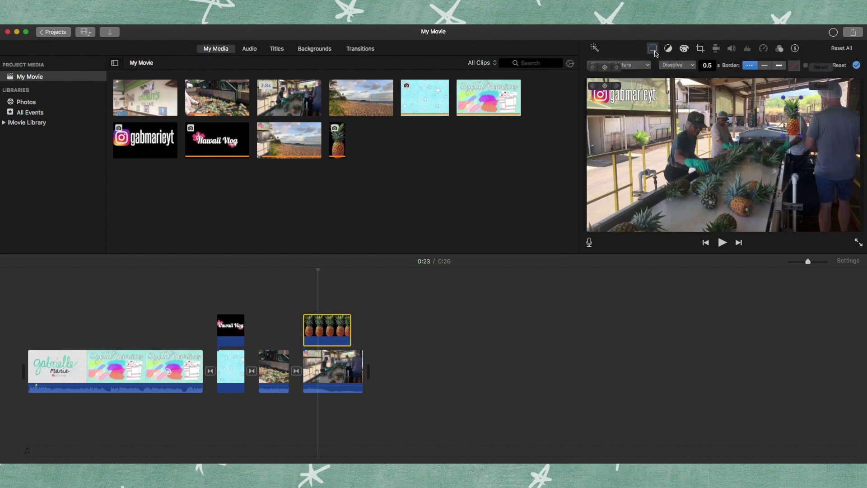
drag(797, 127, 828, 188)
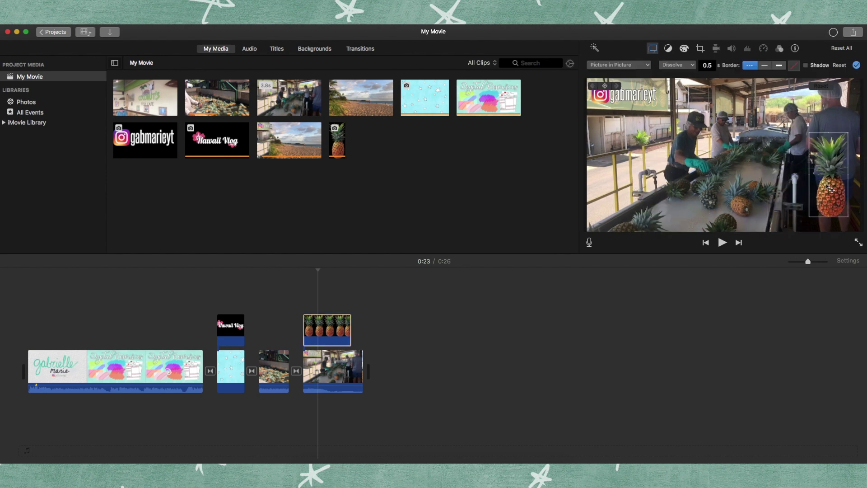
click(291, 300)
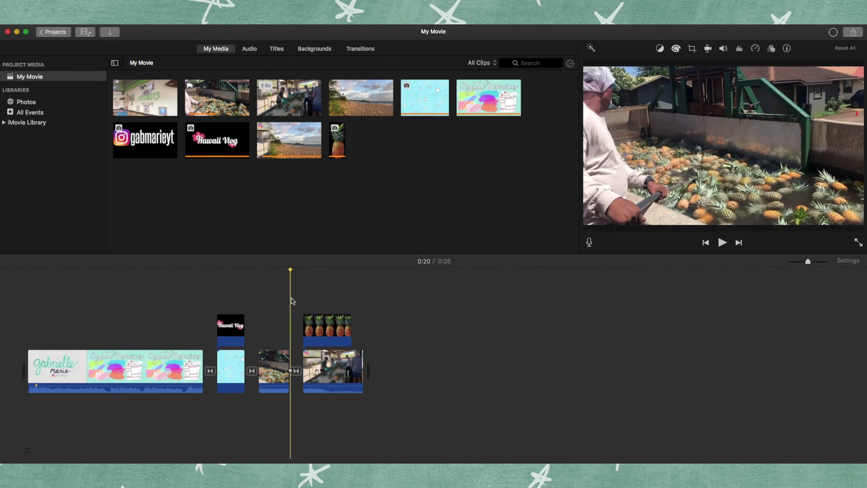
key(space)
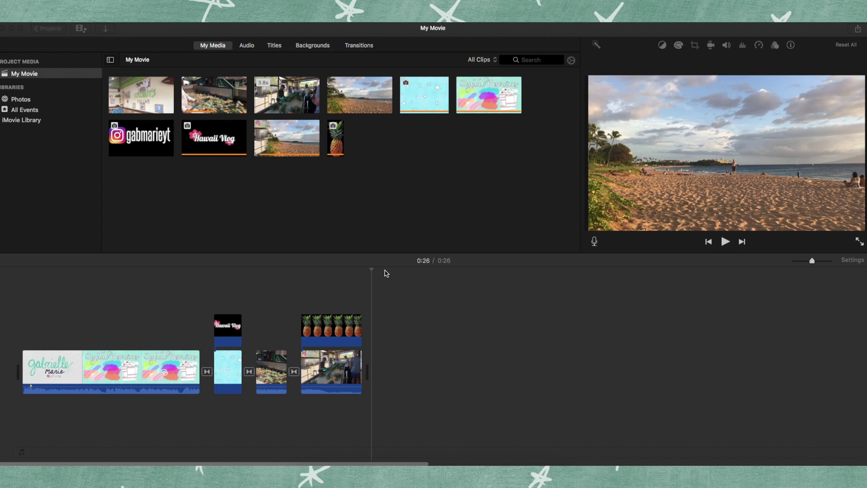
click(334, 312)
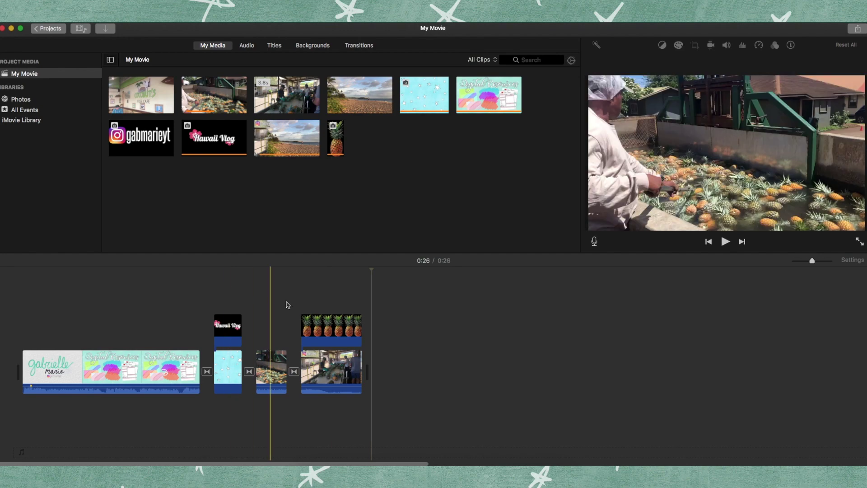
Add a Picture in Picture keyframe to the pineapple overlay near its beginning.
click(319, 324)
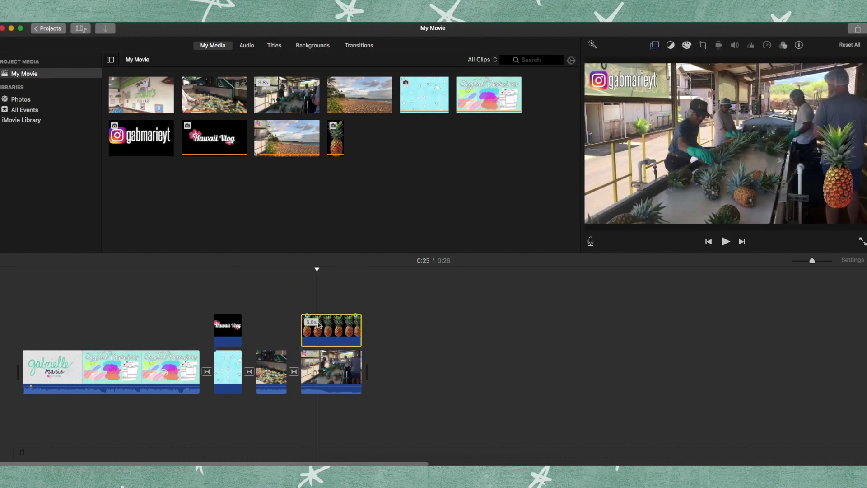
click(654, 45)
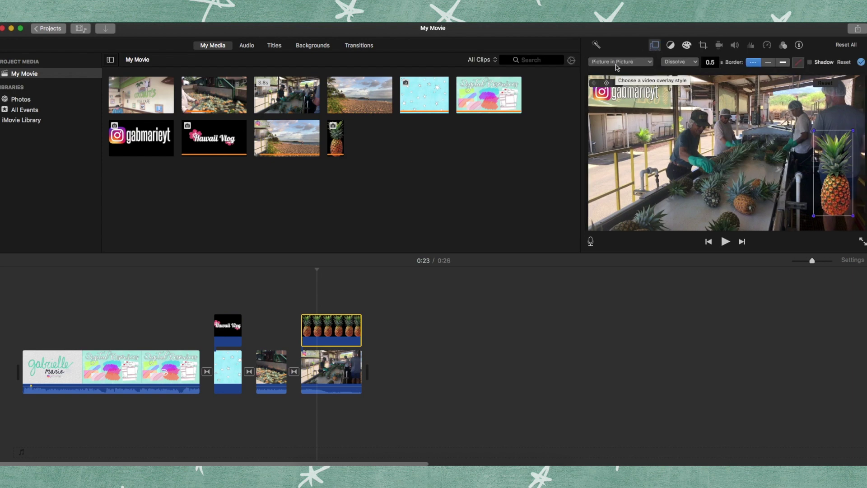
click(306, 301)
click(311, 328)
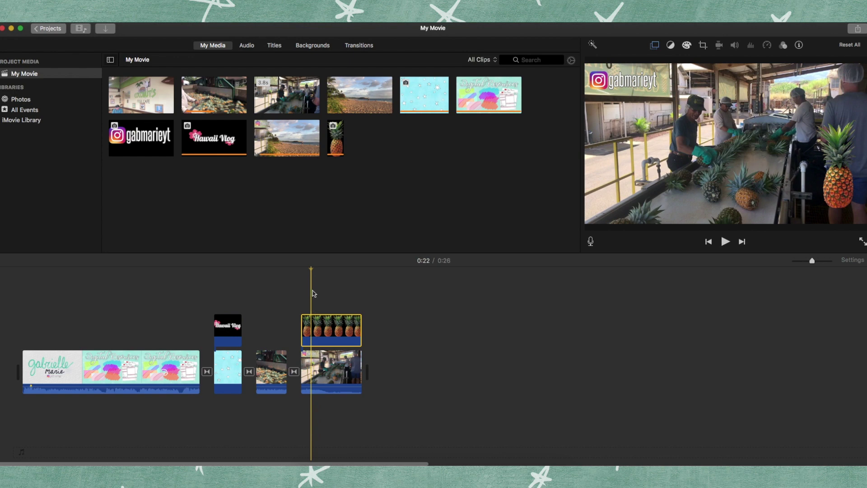
click(307, 320)
click(307, 321)
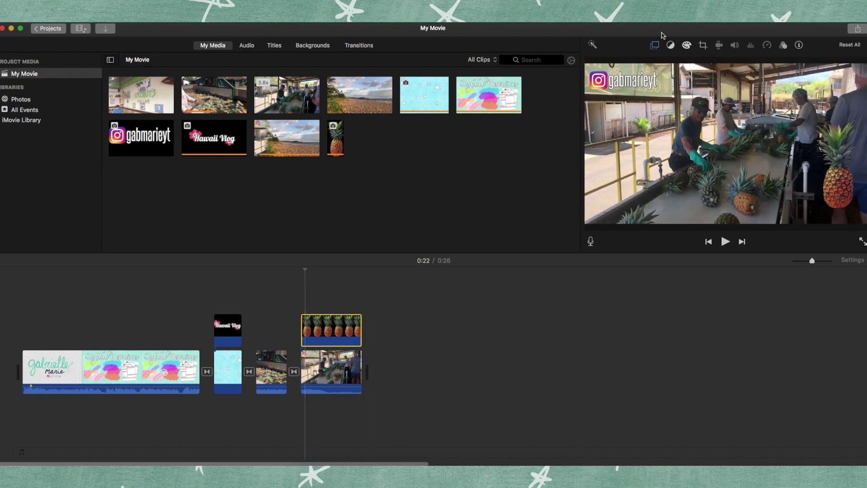
click(654, 46)
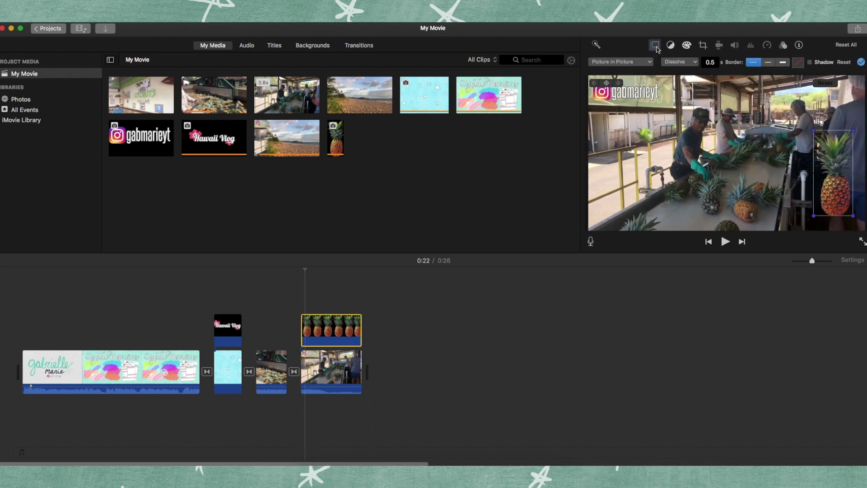
click(606, 84)
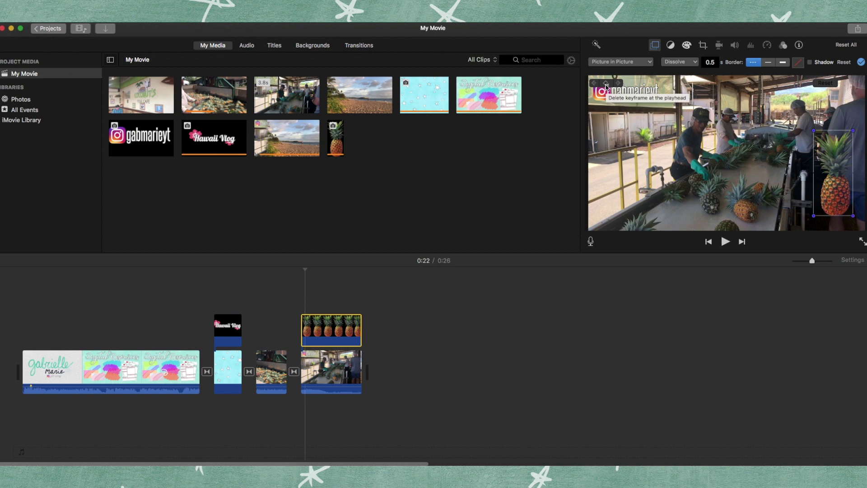
Animate the pineapple by shifting its position sideways at successive points along the overlay.
key(space)
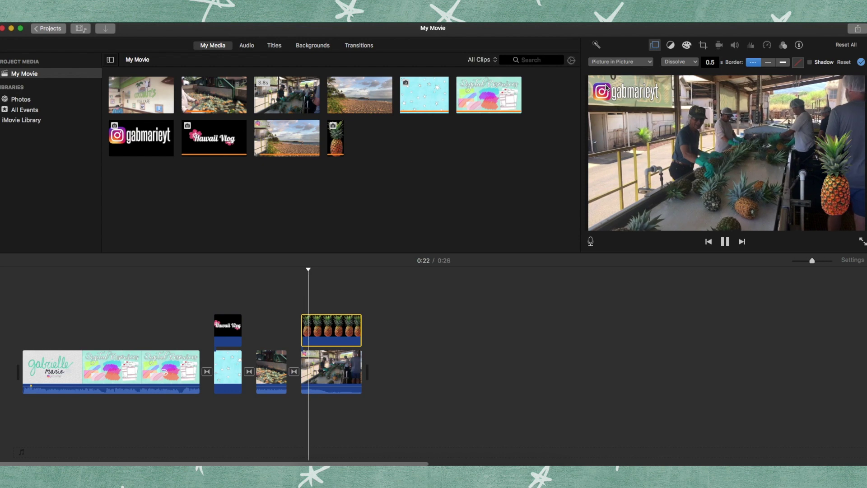
key(space)
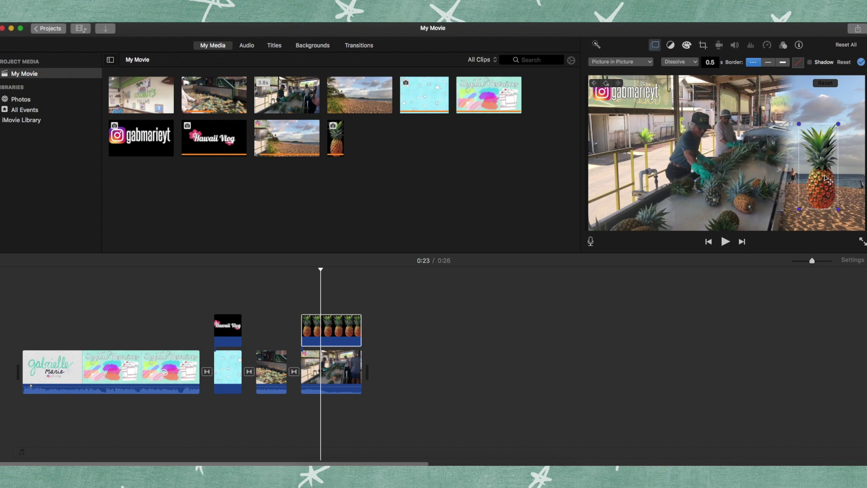
key(space)
key(space)
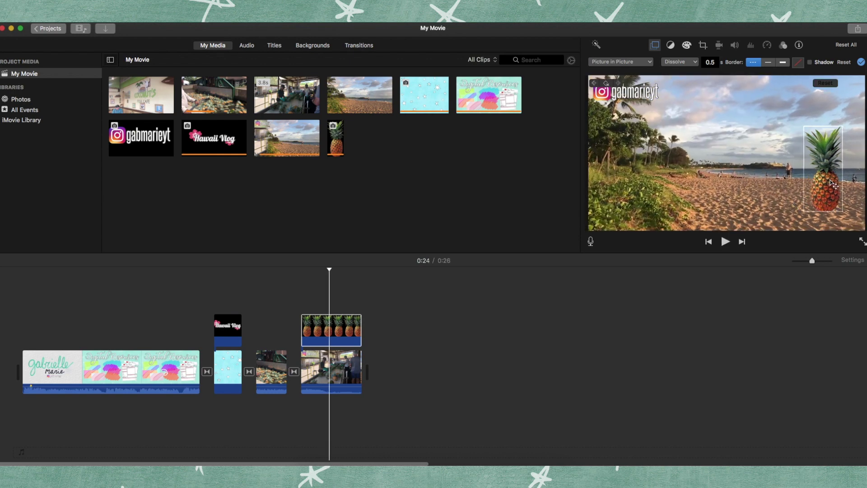
key(space)
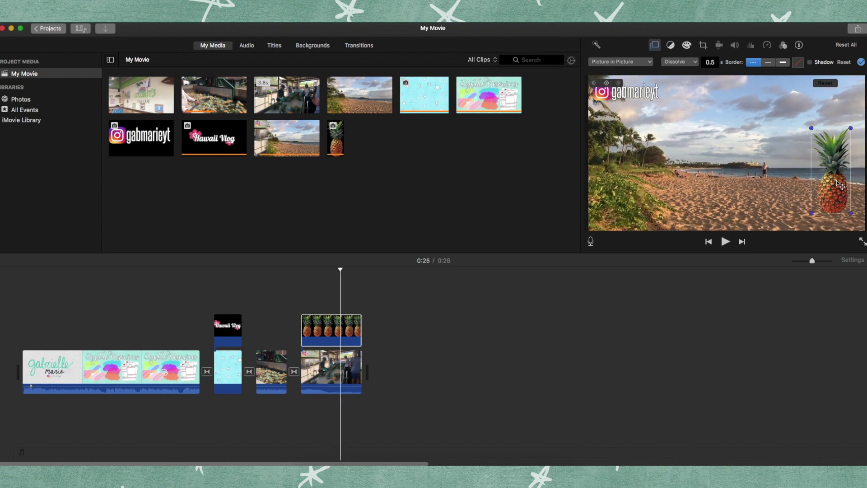
key(space)
drag(821, 194, 835, 194)
key(space)
Play back the last clip to check the pineapple's movement.
click(295, 300)
key(XF86AudioMute)
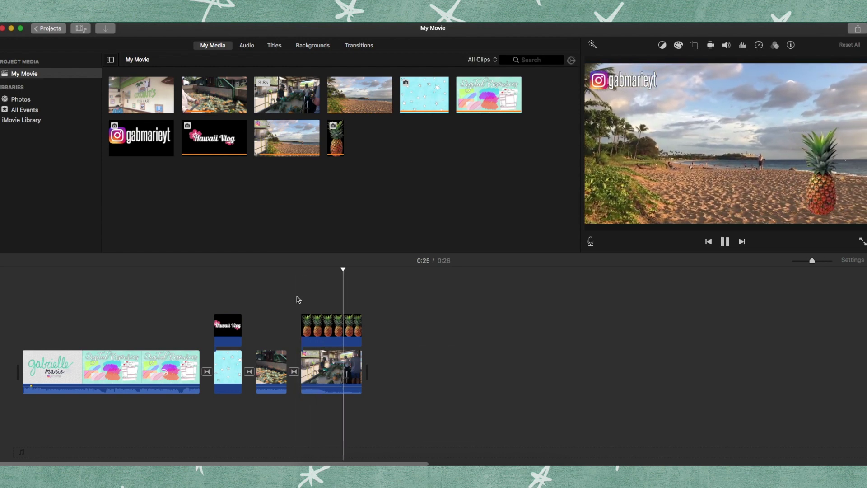
click(323, 300)
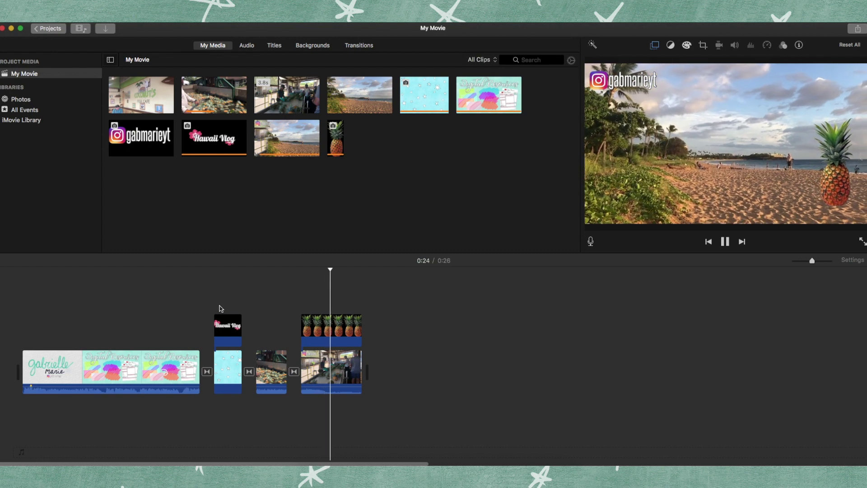
key(space)
Change the Hawaii Vlog overlay from Cutaway to Picture in Picture and enlarge it to nearly fill the frame.
click(221, 327)
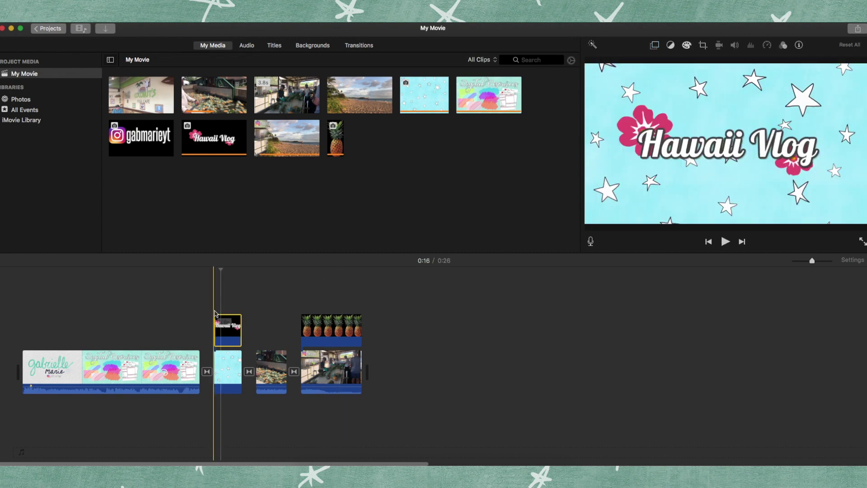
click(655, 45)
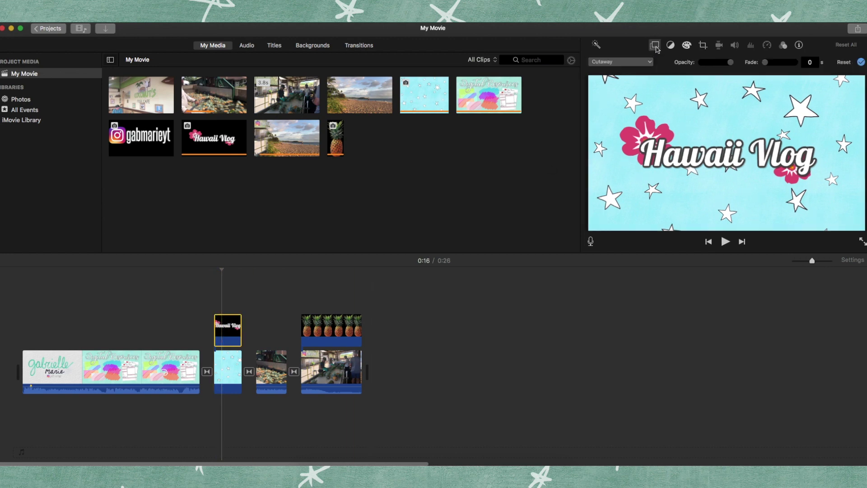
click(621, 62)
click(618, 94)
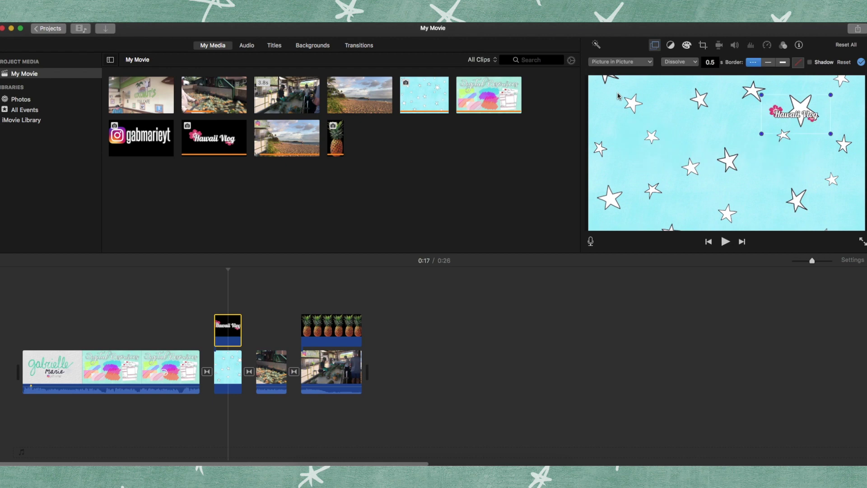
drag(766, 138, 738, 165)
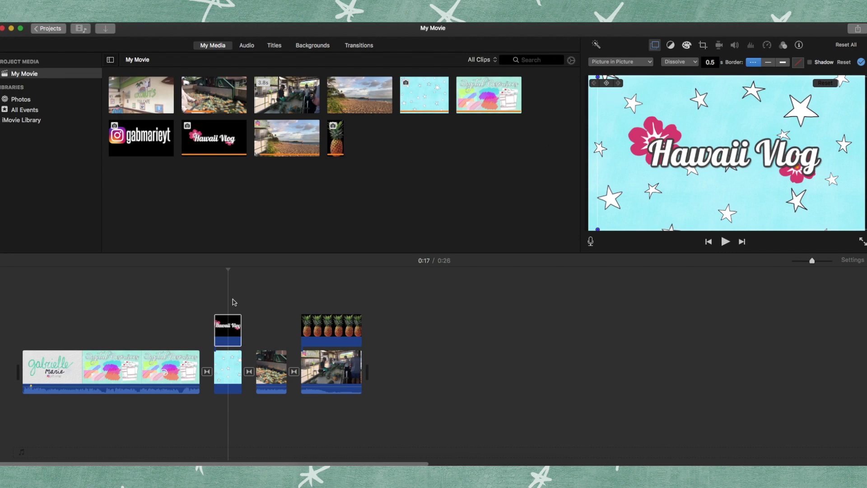
Add a Picture in Picture keyframe near the start of the Hawaii Vlog overlay.
click(219, 319)
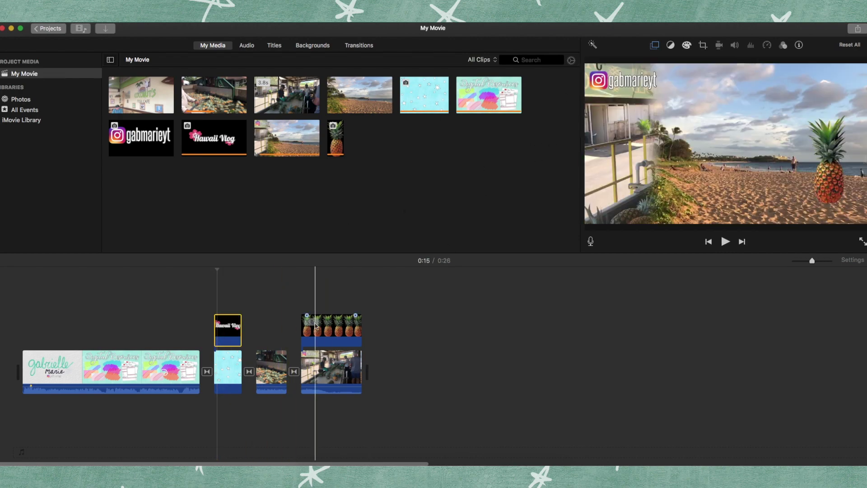
click(655, 45)
click(655, 46)
click(655, 46)
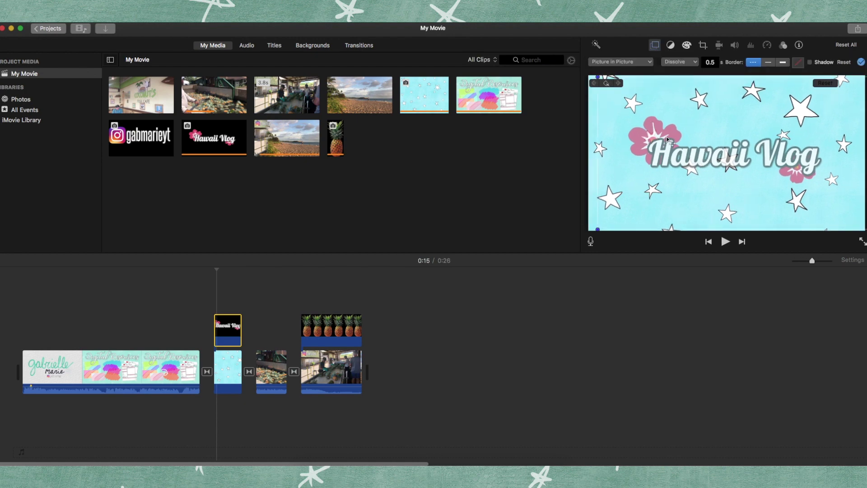
Animate the Hawaii Vlog title by nudging it up and down at successive points, and play back the result.
key(space)
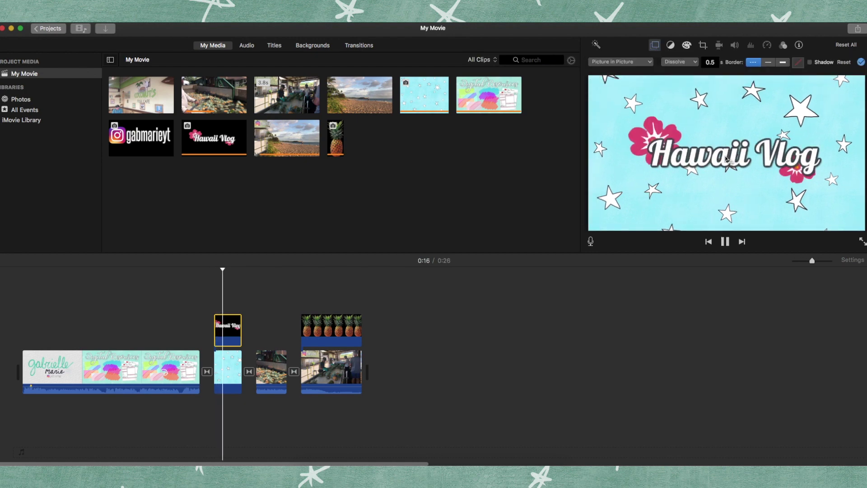
key(space)
key(space)
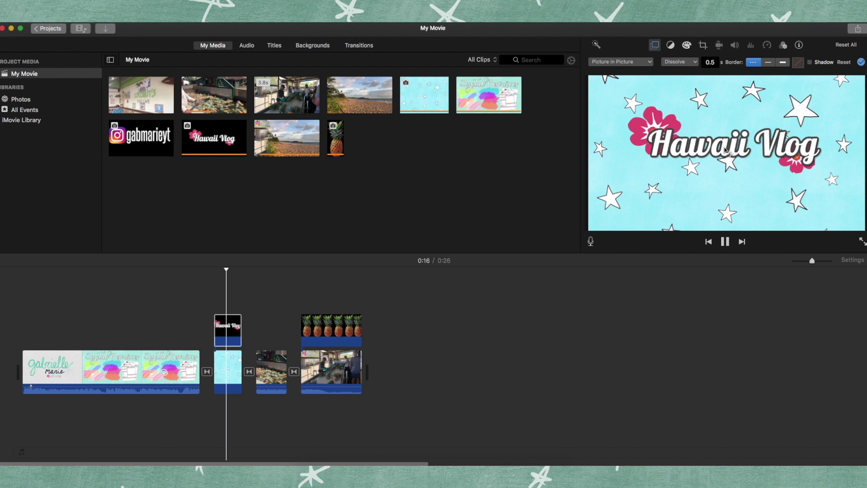
key(space)
mouse_move(725, 150)
mouse_down()
mouse_move(725, 167)
mouse_move(725, 156)
mouse_up()
key(space)
key(space)
key(space)
key(space)
click(216, 304)
key(space)
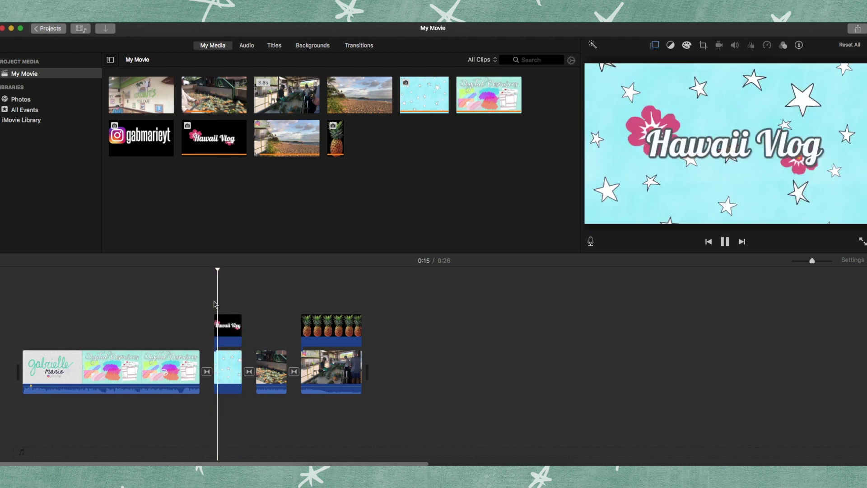
Set the cropping style of the pineapple bin clip after the Hawaii Vlog section to Ken Burns.
click(699, 48)
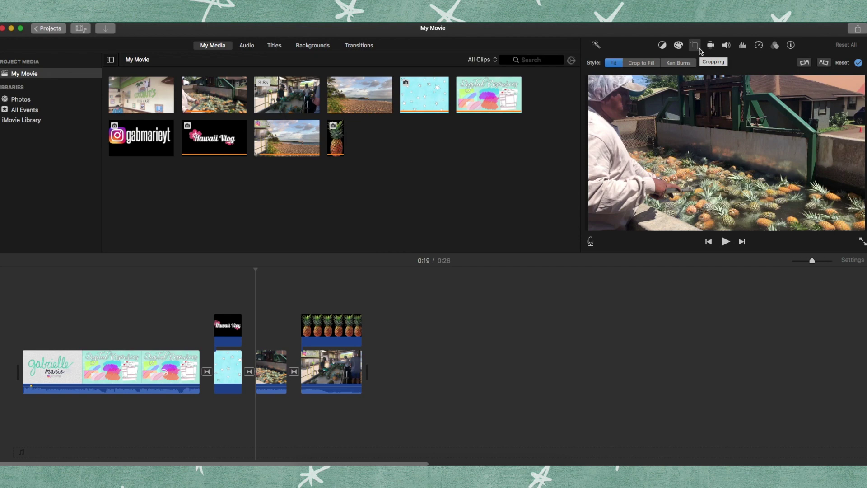
click(268, 378)
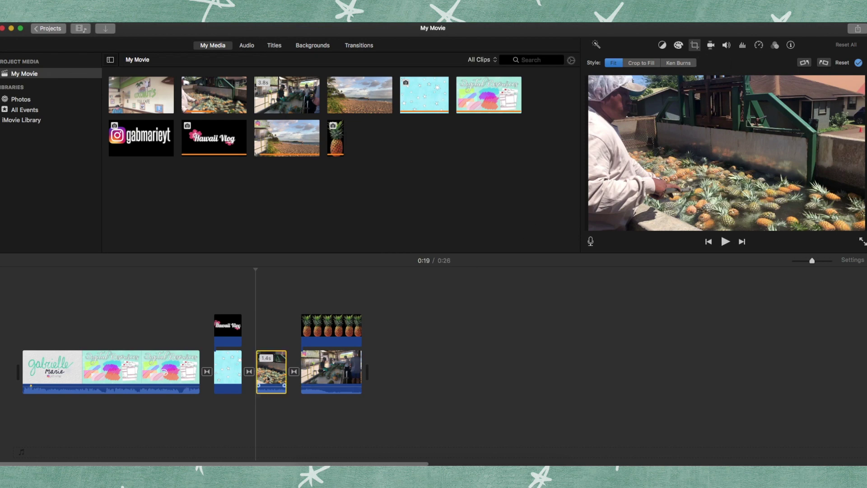
click(263, 359)
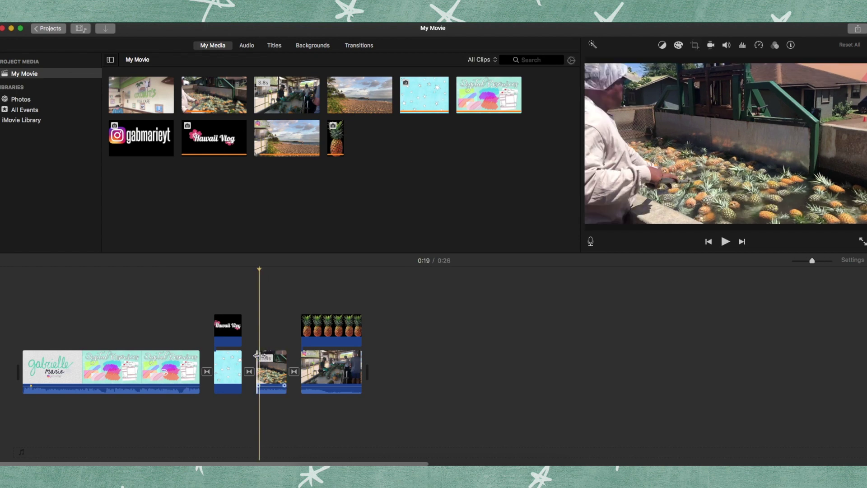
click(263, 359)
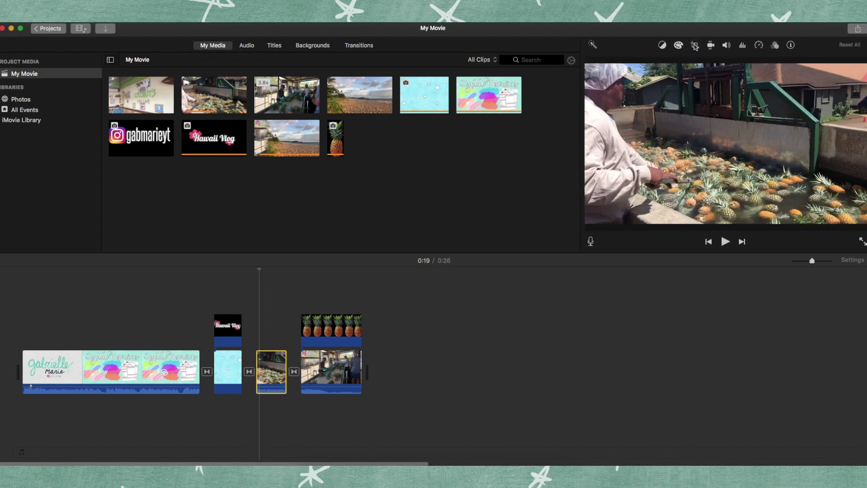
click(694, 45)
click(672, 64)
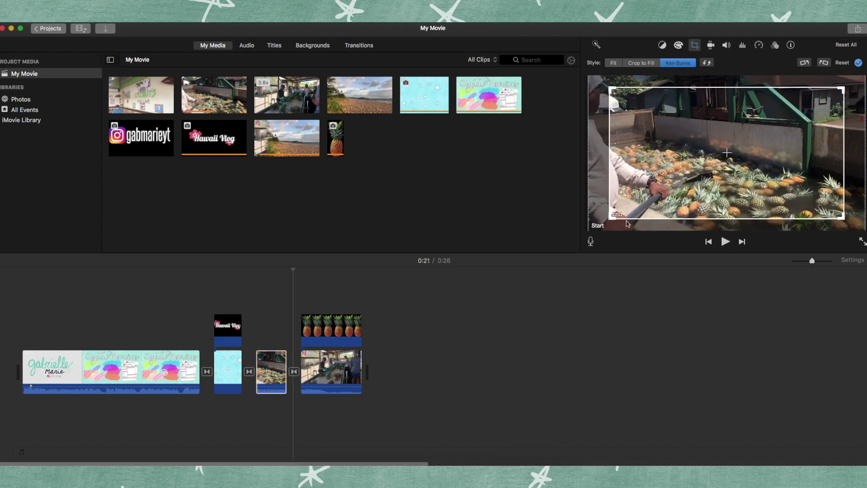
Shrink the Ken Burns end frame around the worker's hands and the nearby pineapples, apply the crop, and play back the zoom.
drag(612, 222, 666, 193)
drag(743, 143, 710, 162)
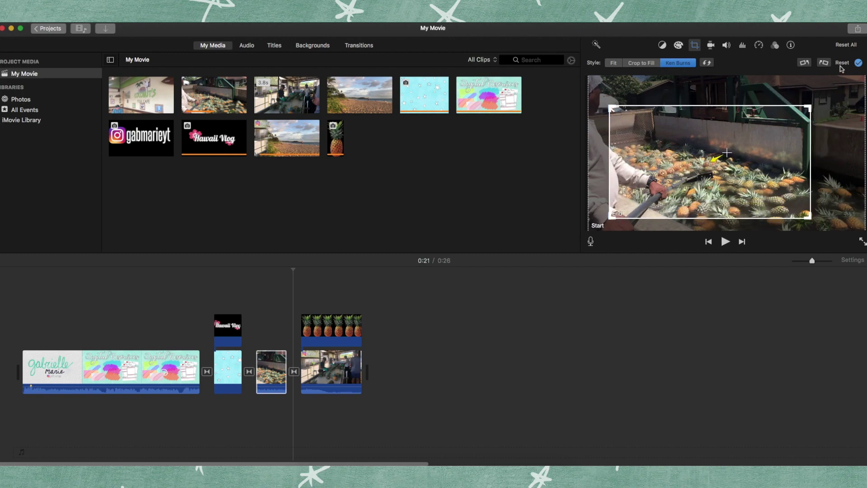
click(858, 63)
click(252, 311)
key(space)
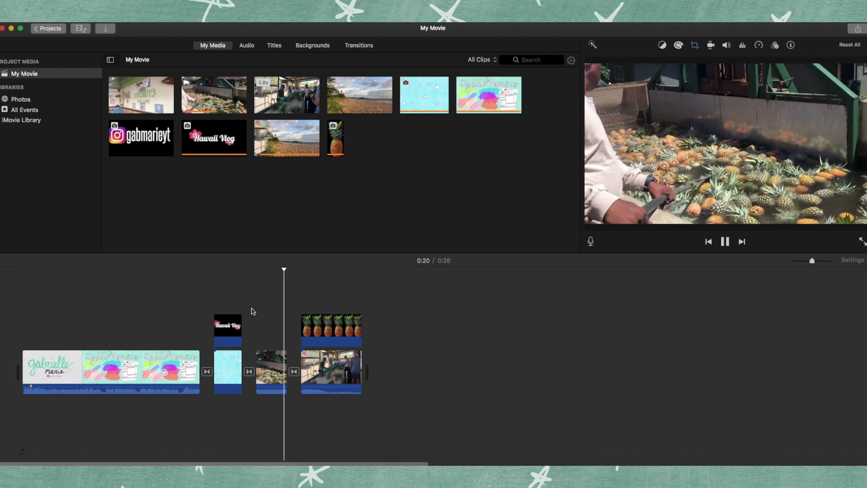
key(space)
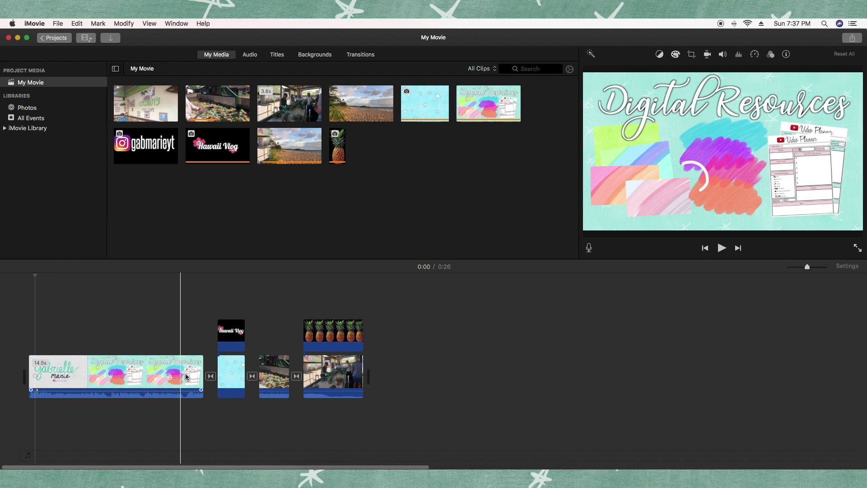
Record a short voiceover from the start of the Hawaii Vlog overlay, and delete it from the timeline.
click(216, 314)
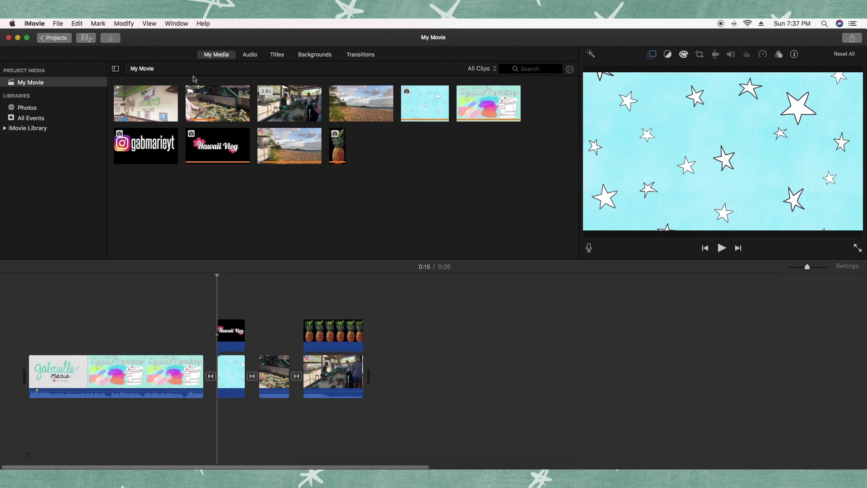
click(178, 23)
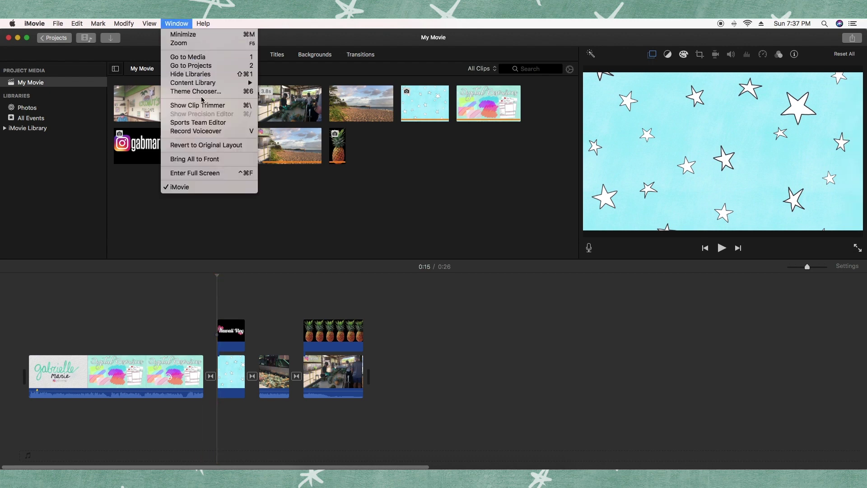
click(205, 136)
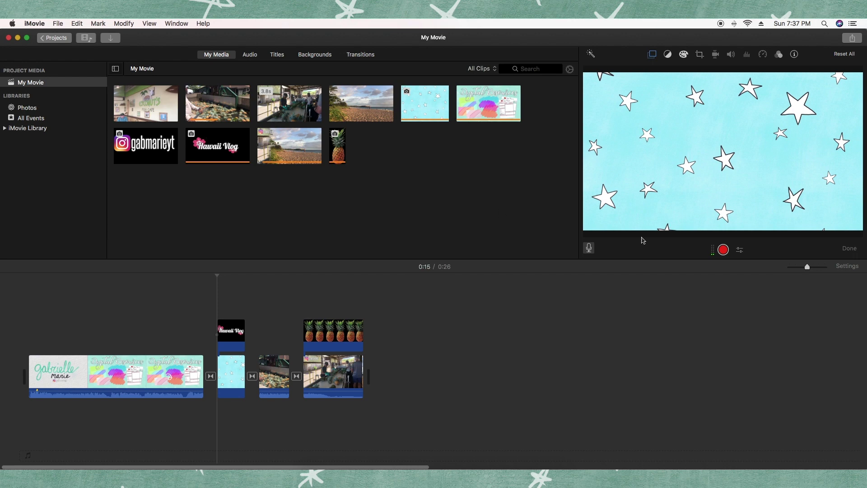
click(725, 252)
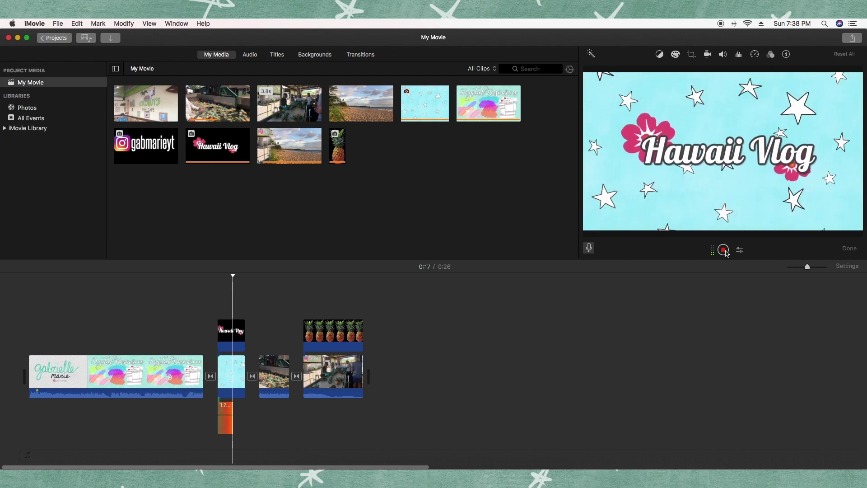
click(726, 252)
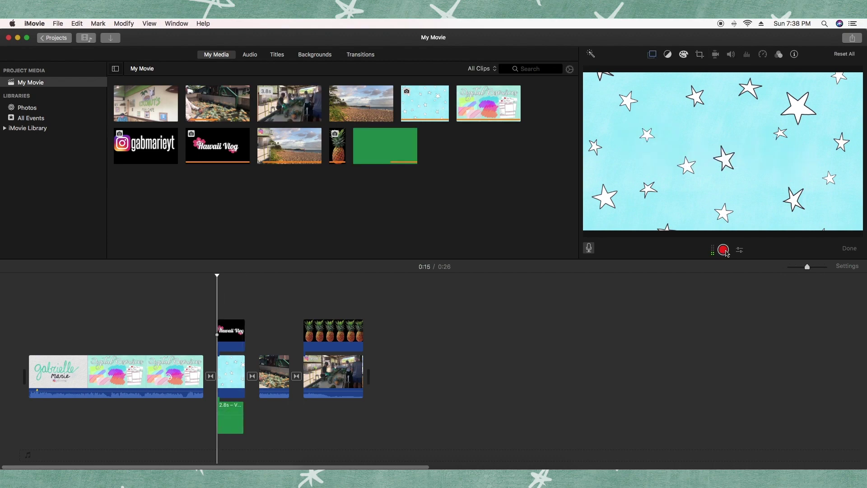
click(230, 427)
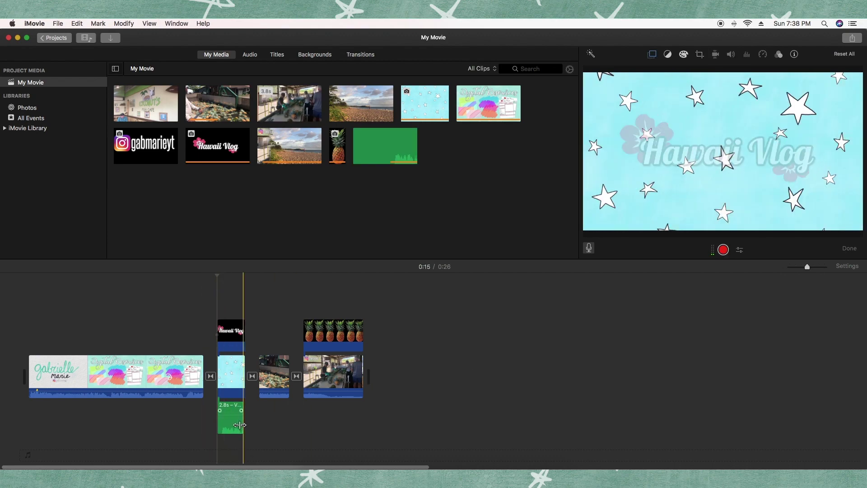
key(Delete)
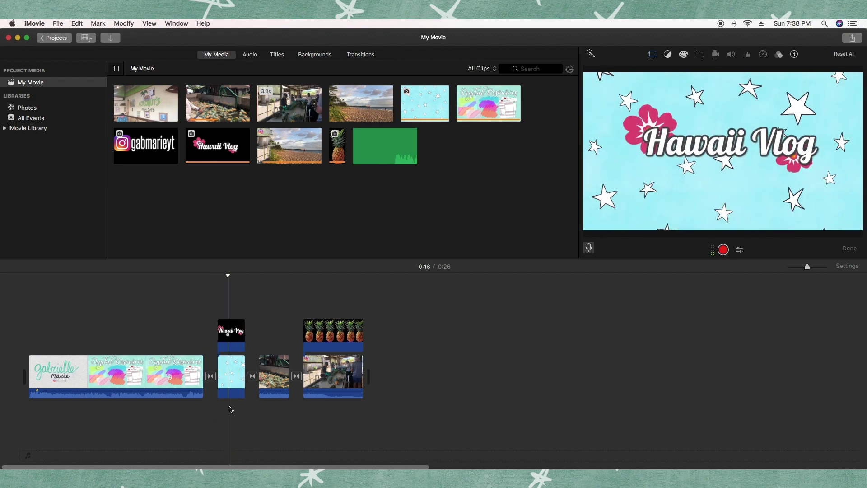
Adjust the audio volume of the pineapple bin clip in the timeline.
click(266, 384)
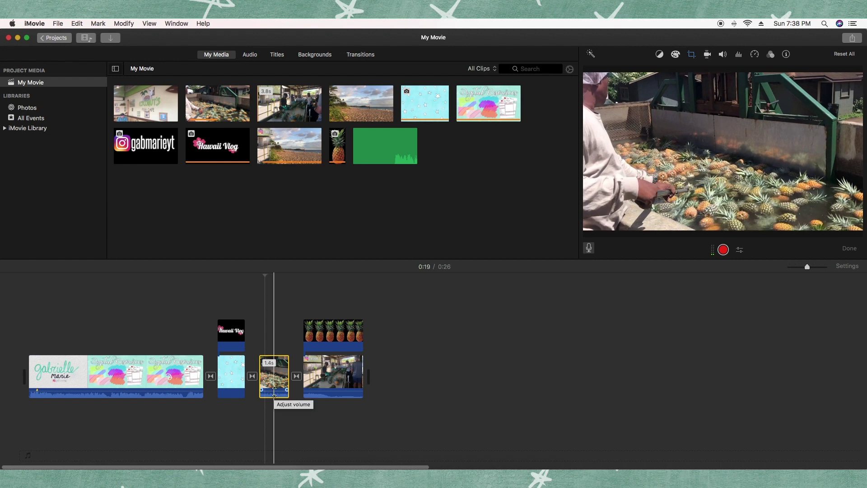
mouse_move(274, 389)
mouse_down()
mouse_move(274, 402)
mouse_move(275, 389)
mouse_up()
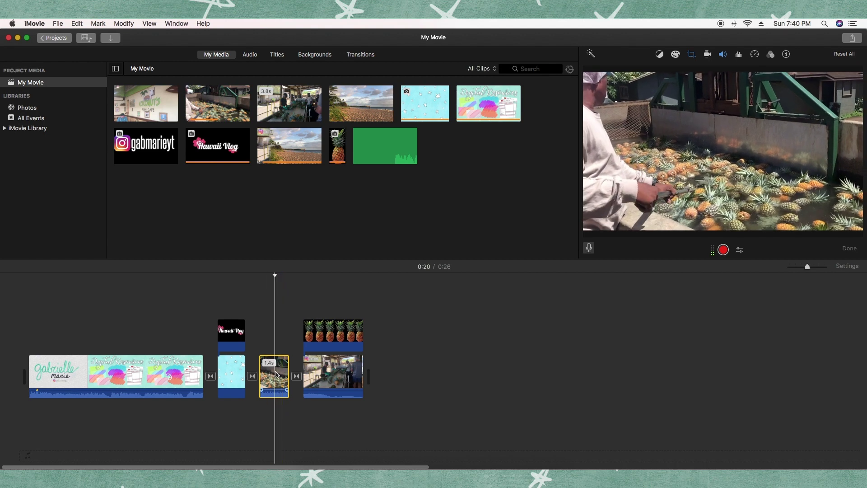
Color-correct the pineapple bin clip by adjusting its shadows, contrast and brightness, slightly raising saturation and warming the color temperature.
click(676, 55)
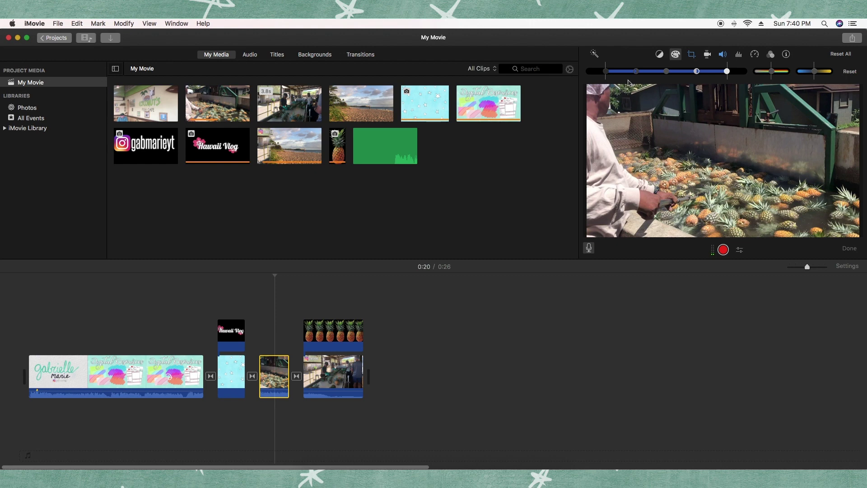
drag(606, 71, 602, 74)
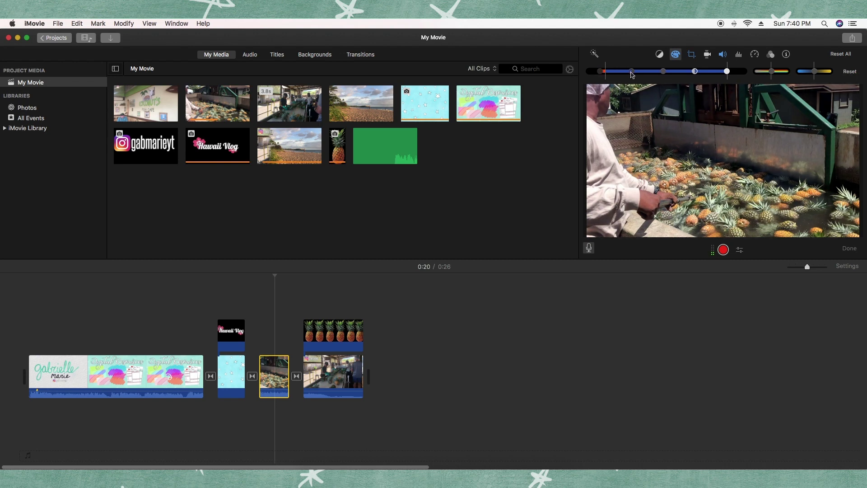
drag(632, 75, 639, 76)
drag(693, 73, 689, 75)
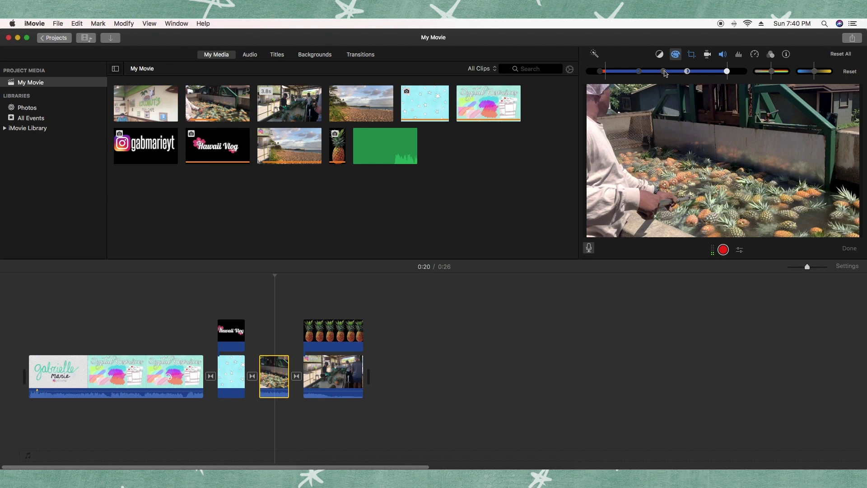
drag(665, 74, 662, 73)
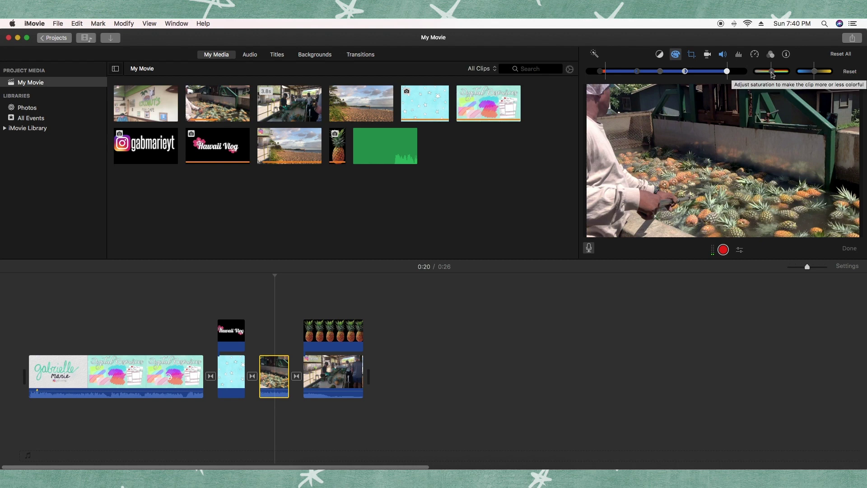
drag(772, 74, 776, 75)
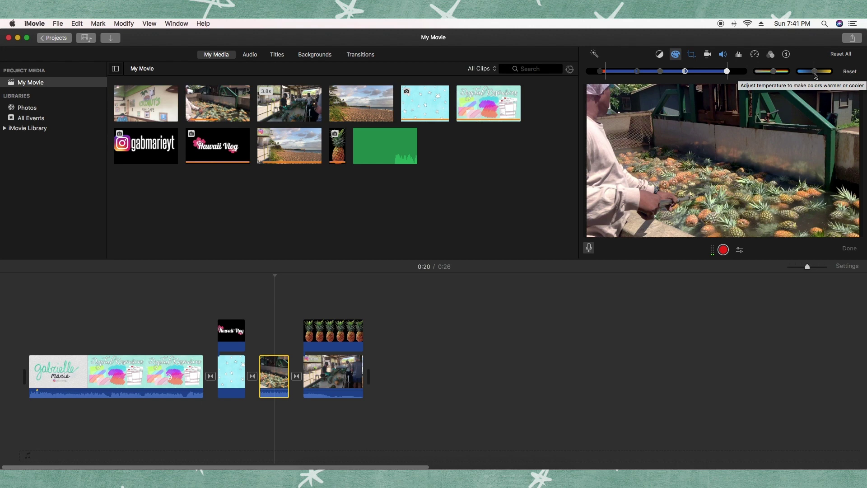
drag(815, 75, 817, 74)
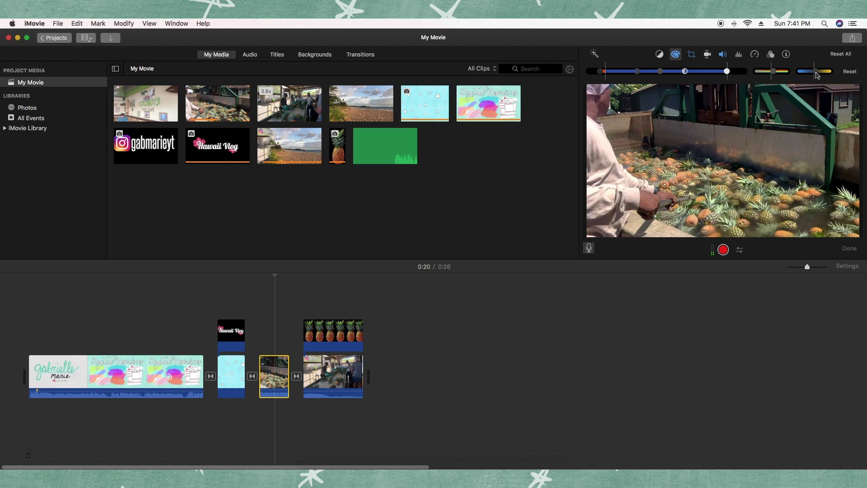
Browse the built-in sound effects library.
click(451, 66)
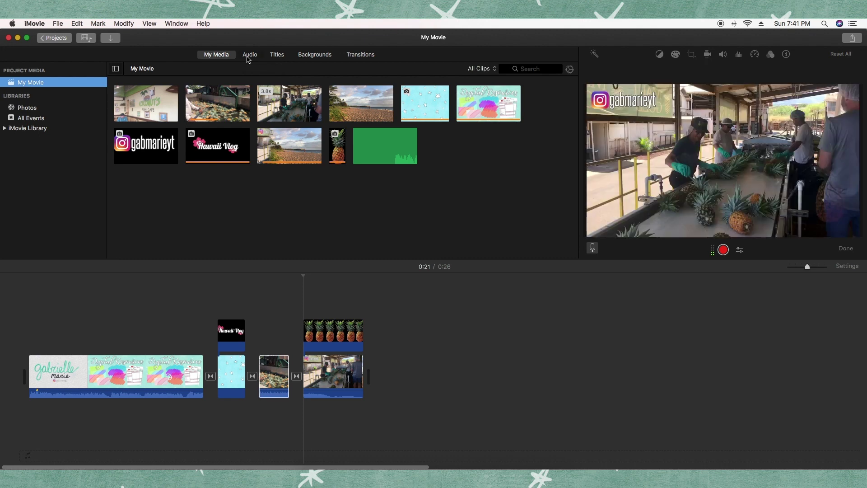
click(248, 55)
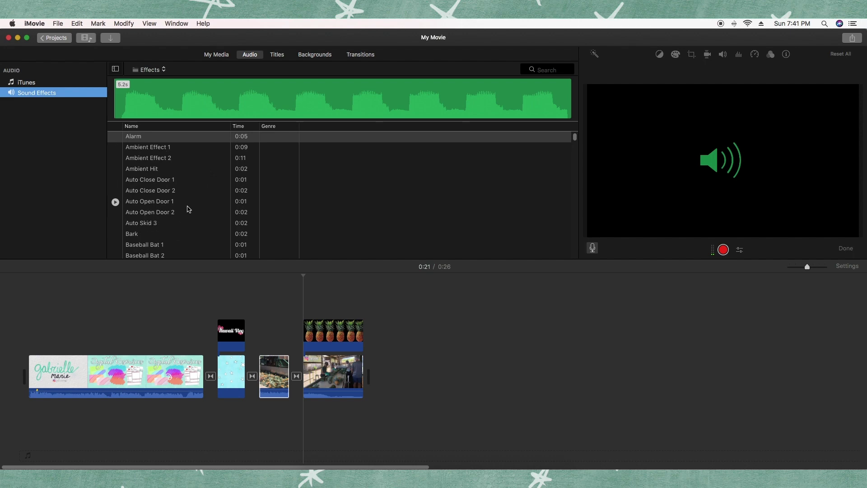
scroll(186, 217, down, 10)
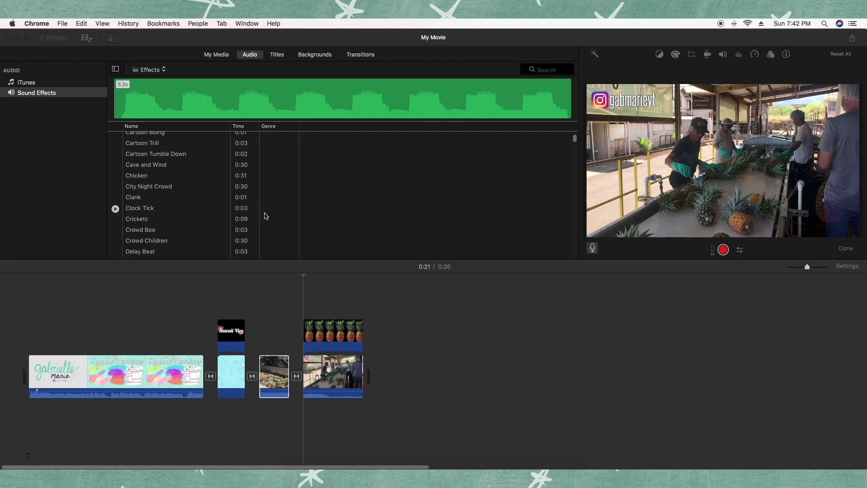
Switch to YouTube in Chrome, search for "pop up sound", and open and pause the "Pop sound effect" video.
click(426, 476)
click(302, 78)
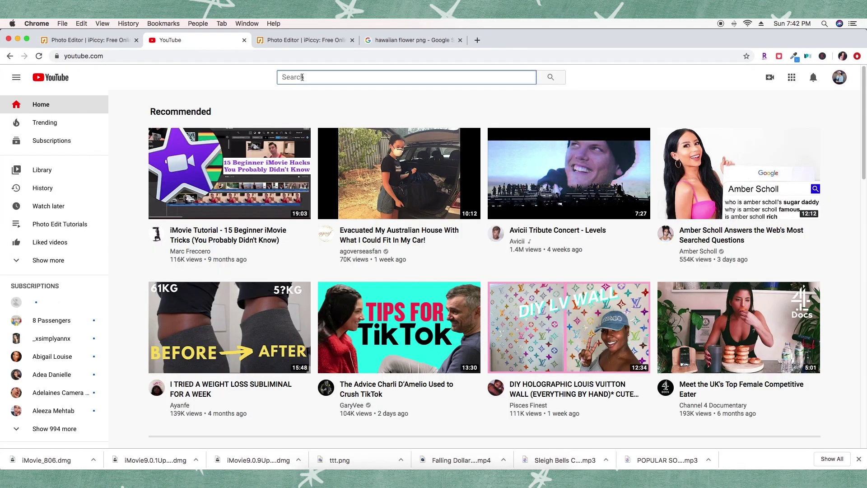
text(pop up sound)
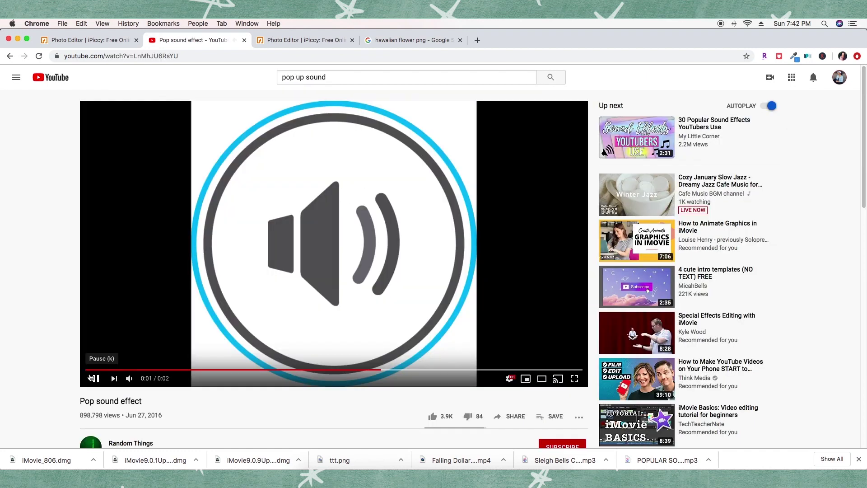
click(92, 378)
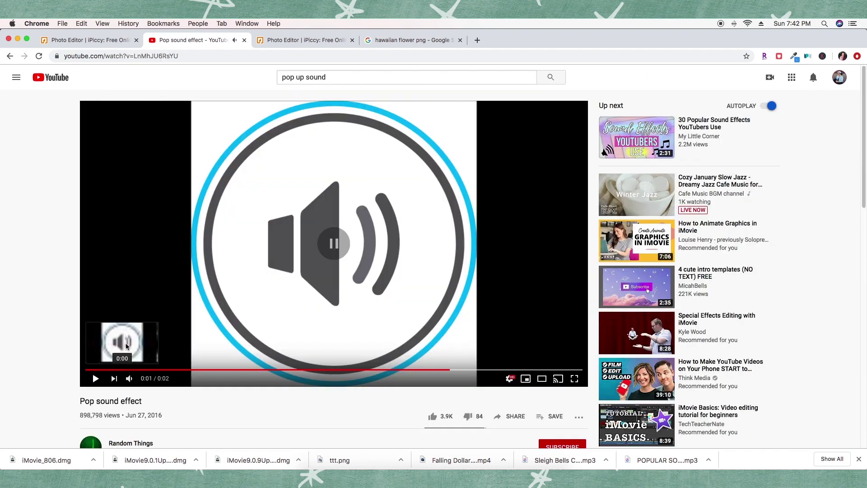
Copy the "Pop sound effect" video's URL and search the web for "video to mp3".
click(149, 56)
right_click(149, 56)
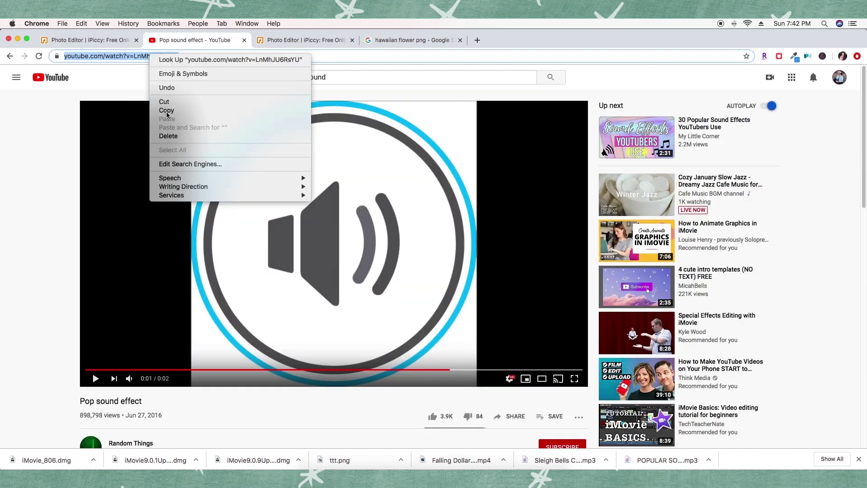
click(166, 112)
key(BackSpace)
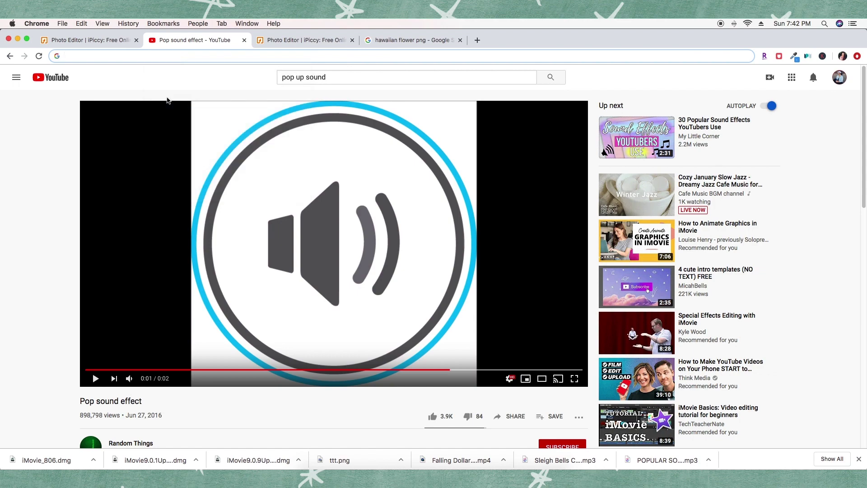
text(video to mp3)
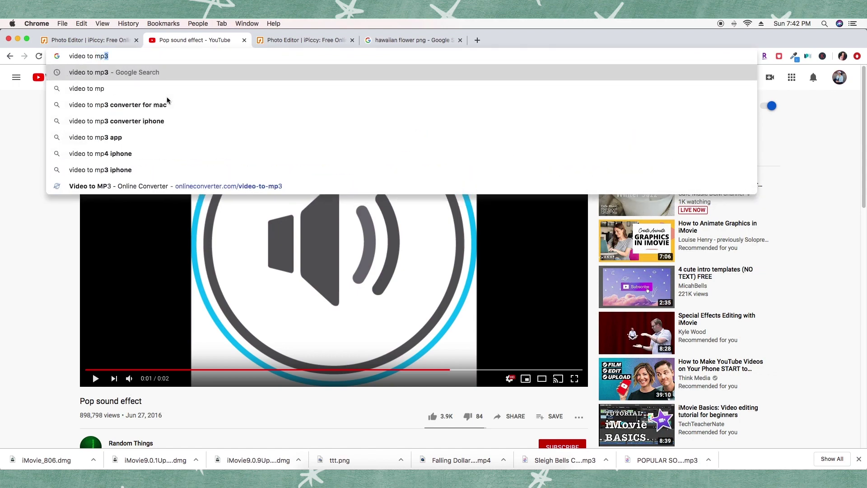
key(Return)
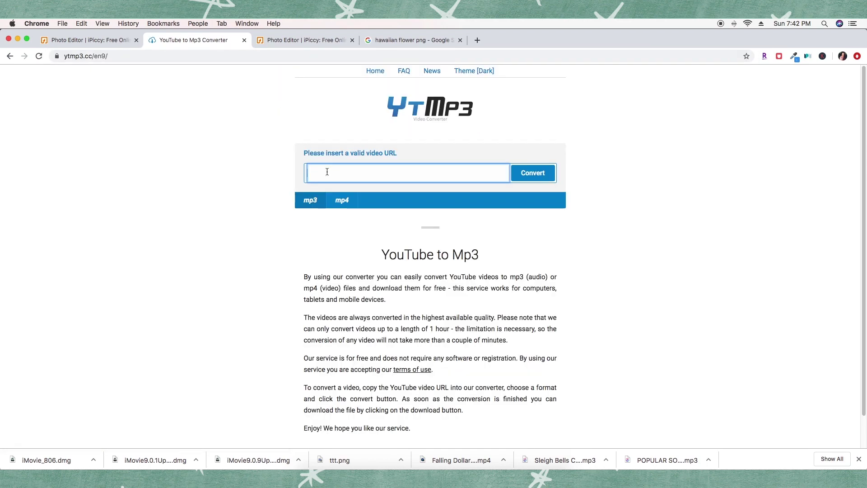
Paste the copied video URL into the YtMp3 converter and convert it to mp3.
right_click(323, 171)
click(352, 228)
click(532, 175)
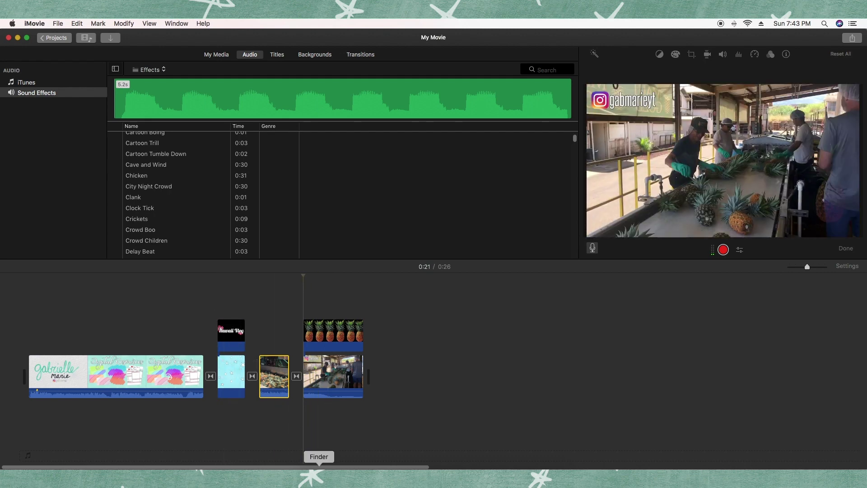
Switch to Finder and add "Pop sound effect.mp3" from the Downloads folder to the iMovie timeline beneath the Hawaii Vlog title.
click(318, 474)
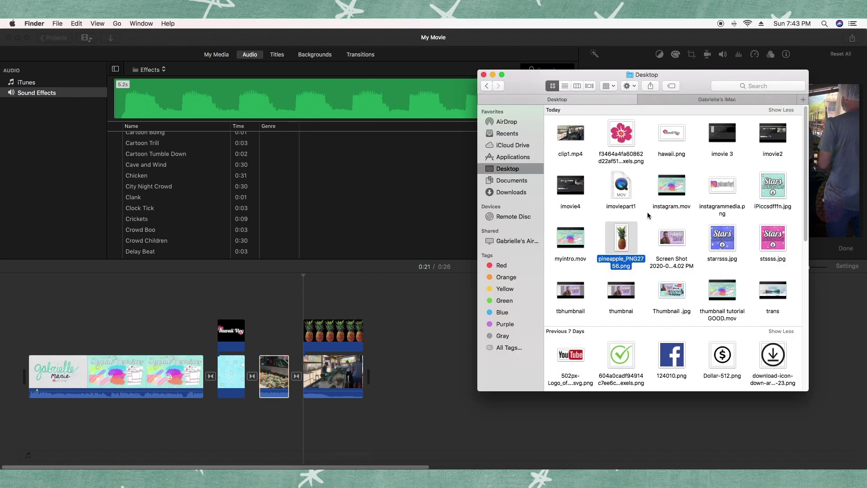
key(alt+super+l)
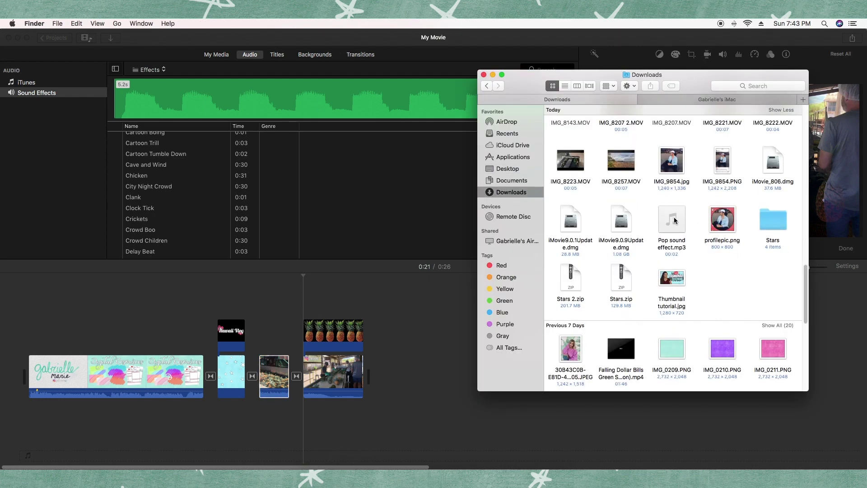
drag(672, 225, 225, 434)
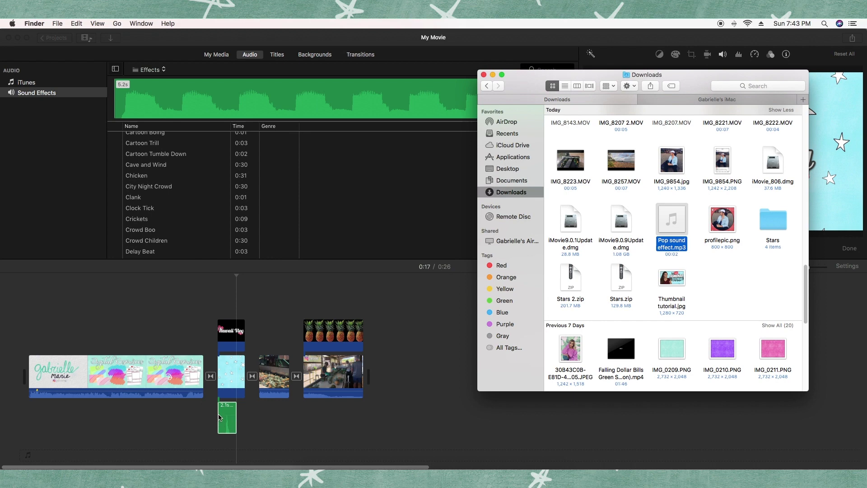
Trim the pop sound clip to about 1.2 s and play it back with the Hawaii Vlog title.
click(219, 416)
mouse_move(219, 416)
mouse_down()
mouse_move(229, 415)
mouse_move(224, 411)
mouse_up()
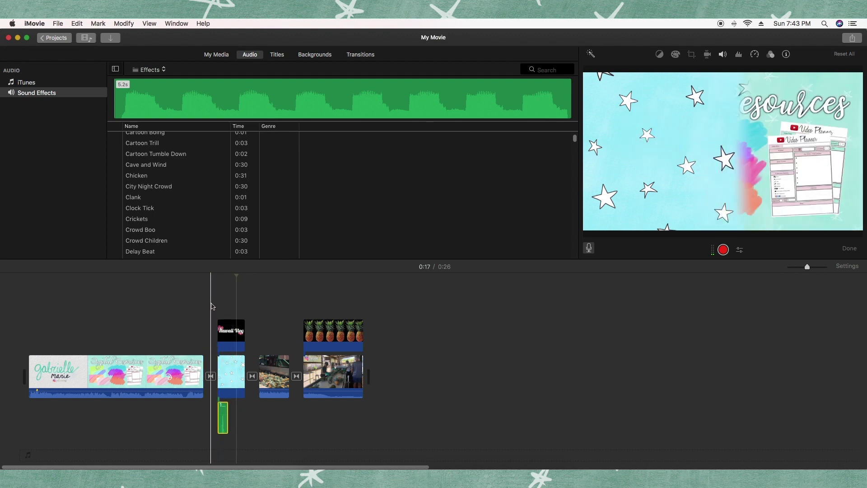
click(221, 334)
key(space)
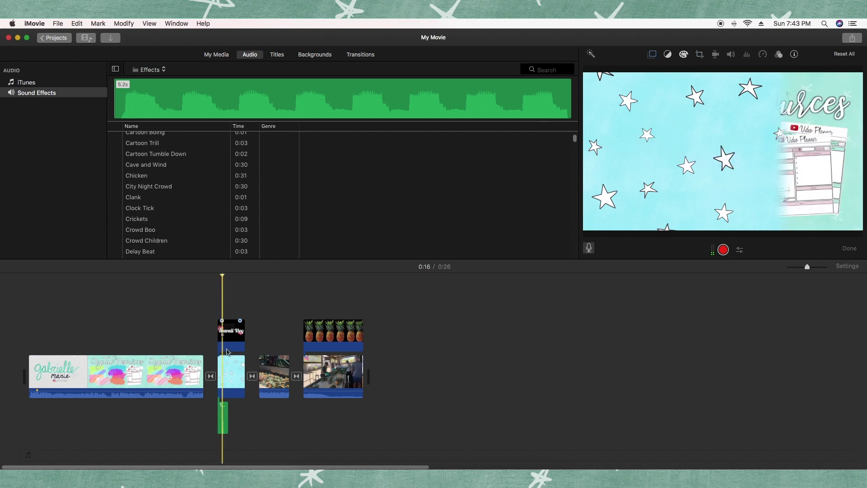
Shift the pop sound clip slightly later beneath the Hawaii Vlog title and play back the section to check its timing.
click(223, 410)
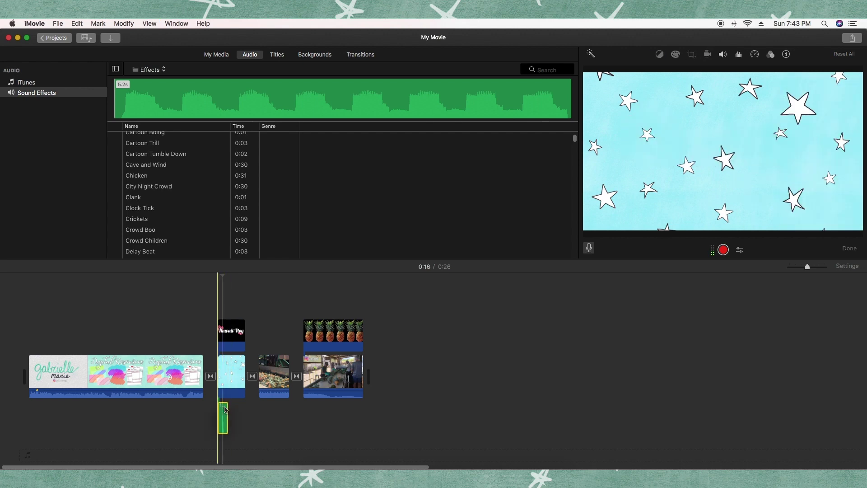
drag(225, 409, 228, 411)
click(216, 357)
key(space)
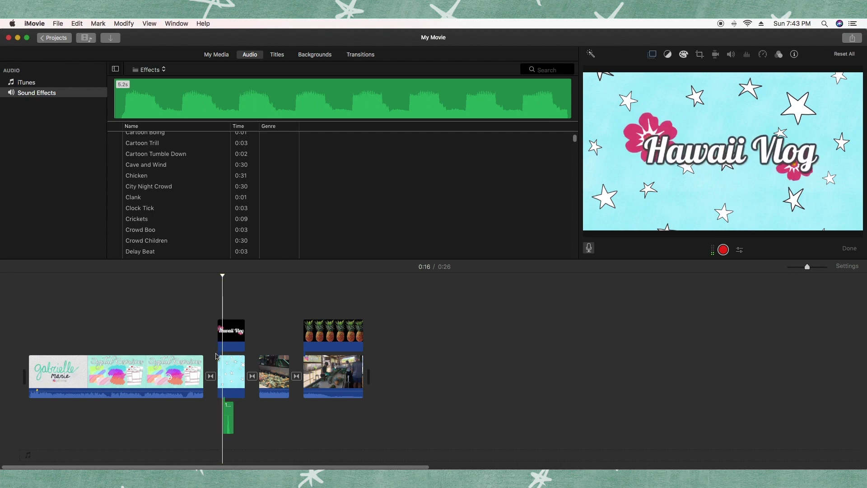
click(210, 344)
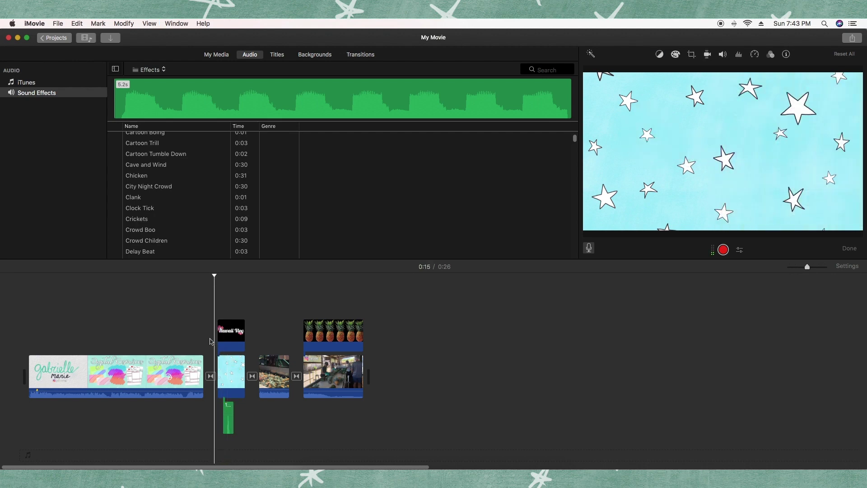
key(space)
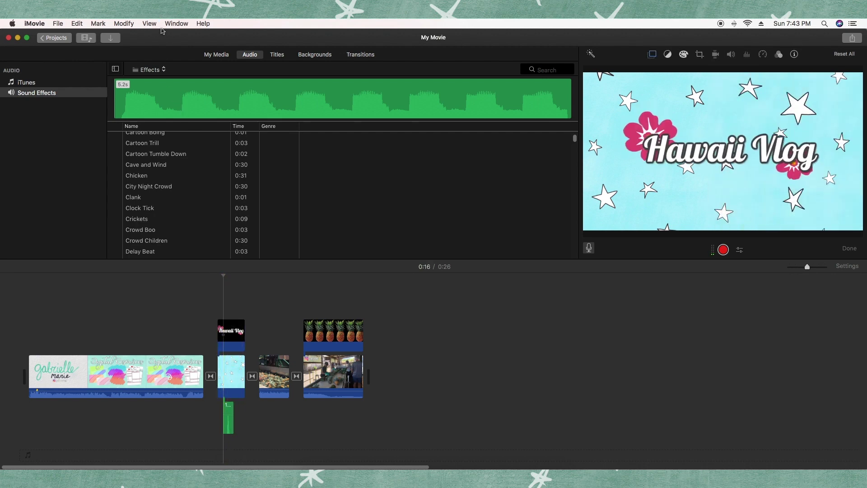
Nudge the pop sound clip earlier in small amounts to sync it with the Hawaii Vlog title's appearance, checking each position by playback.
drag(806, 267, 813, 267)
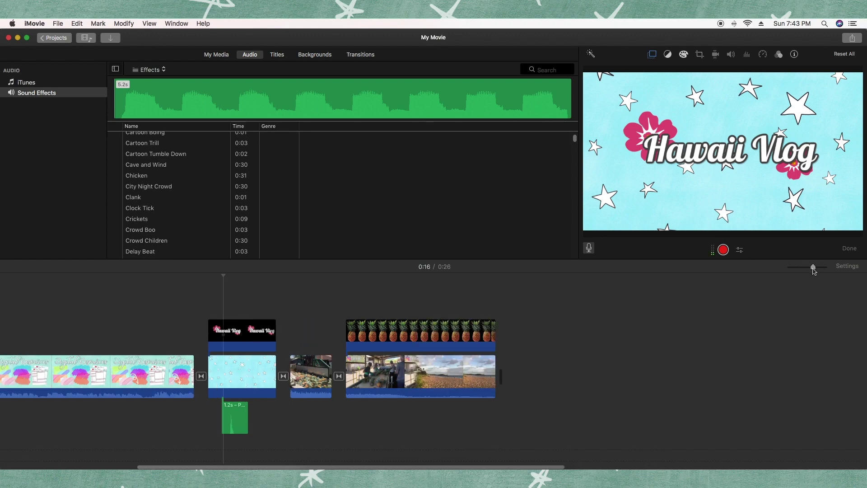
drag(237, 411, 233, 410)
click(202, 409)
key(space)
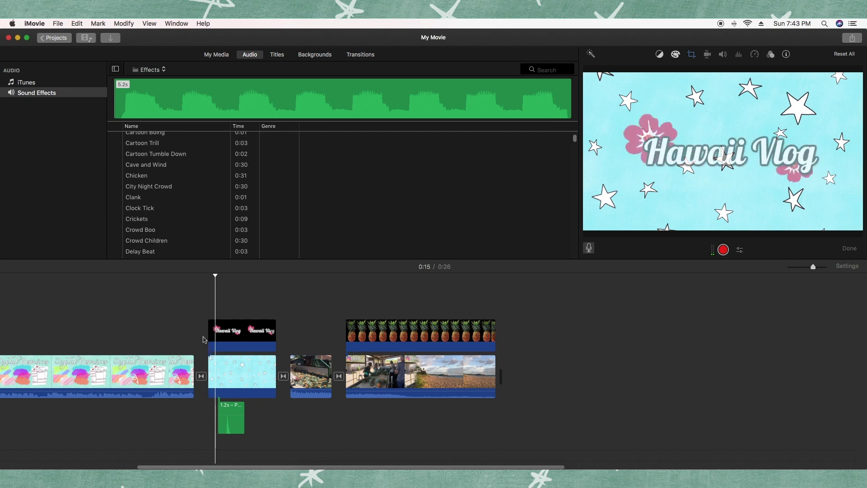
click(233, 407)
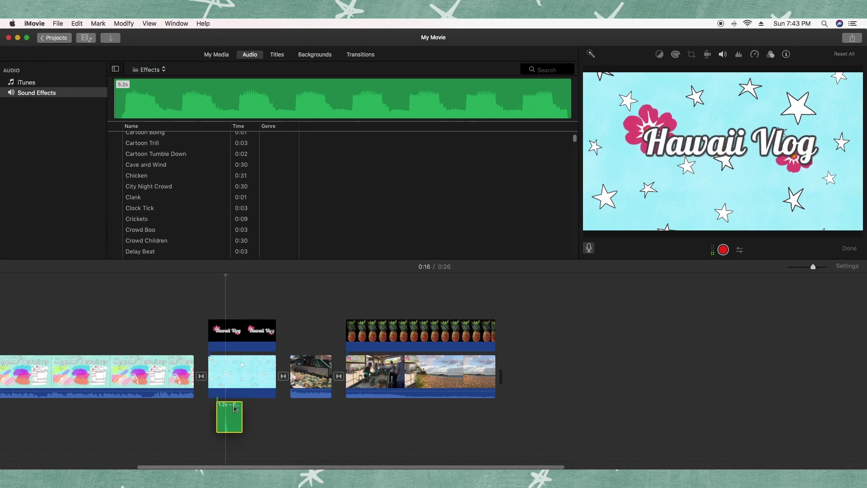
key(space)
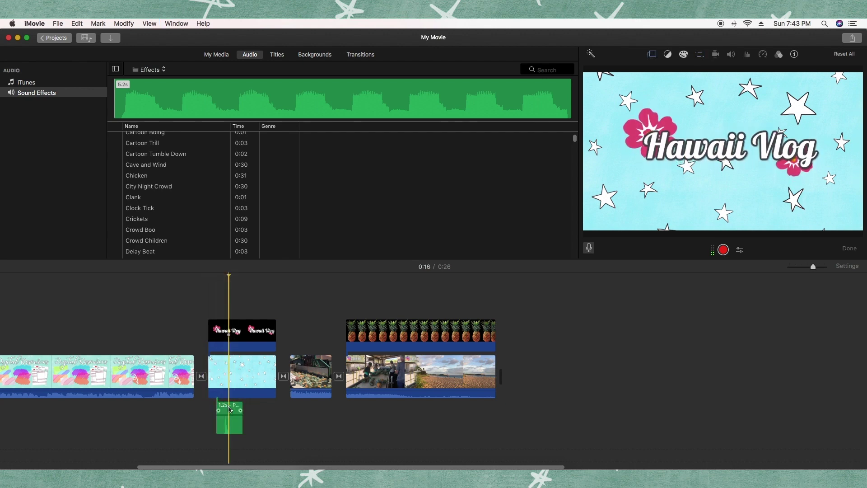
click(210, 346)
key(space)
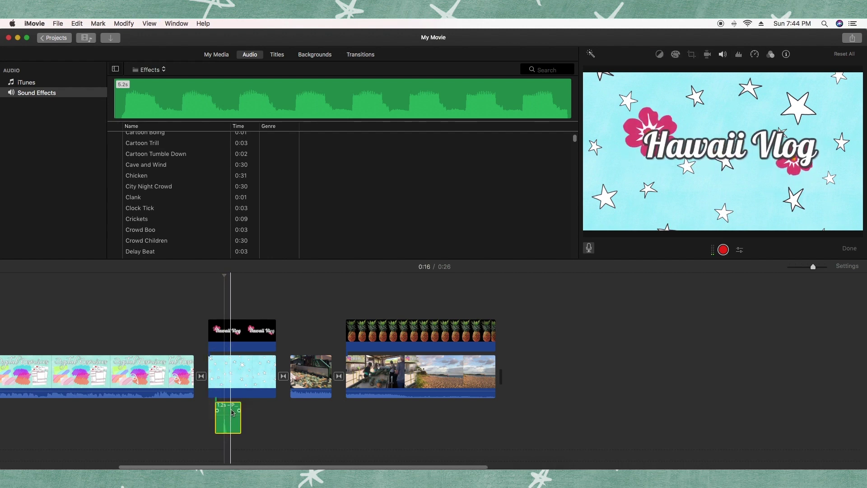
key(space)
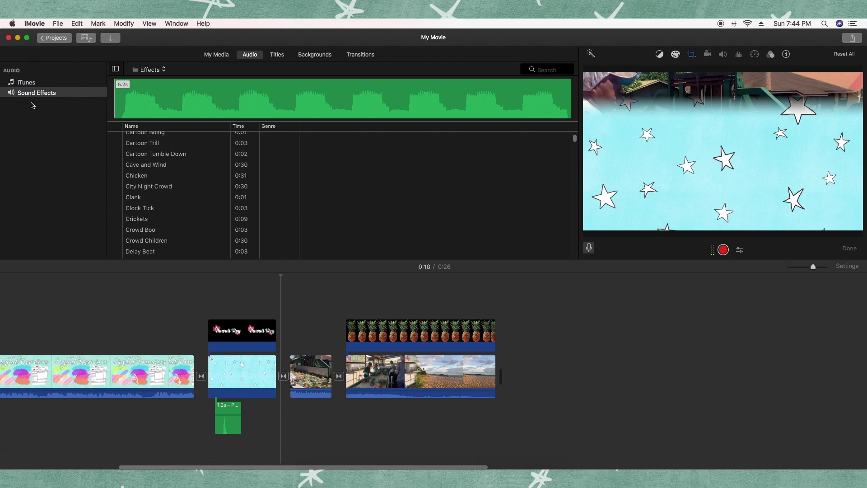
Share the movie as a file, accepting Video and Audio format, 1080p resolution, High quality and Faster compression.
click(54, 21)
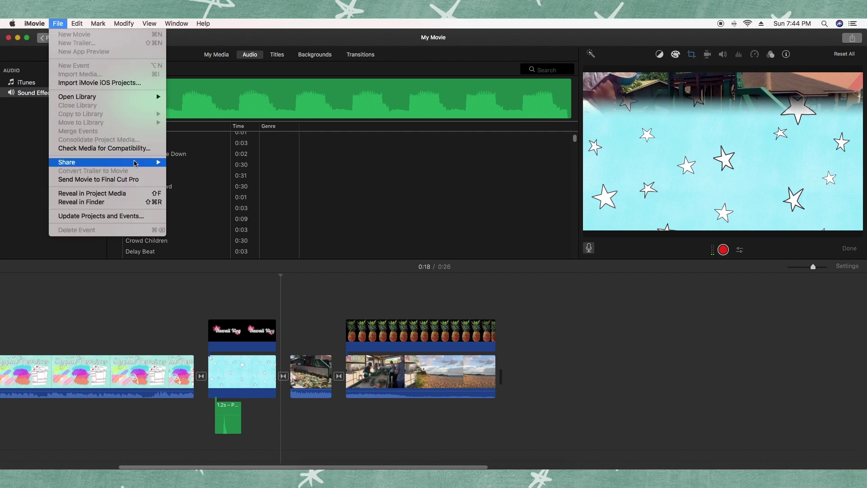
mouse_move(138, 164)
click(192, 215)
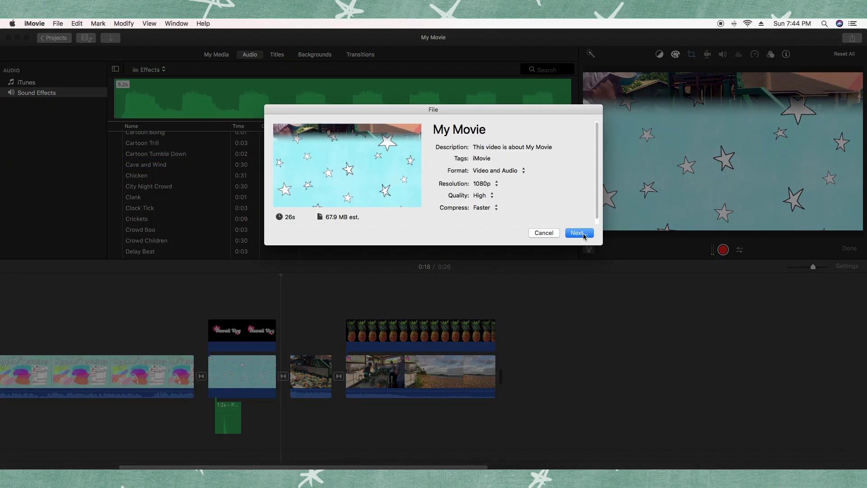
click(582, 234)
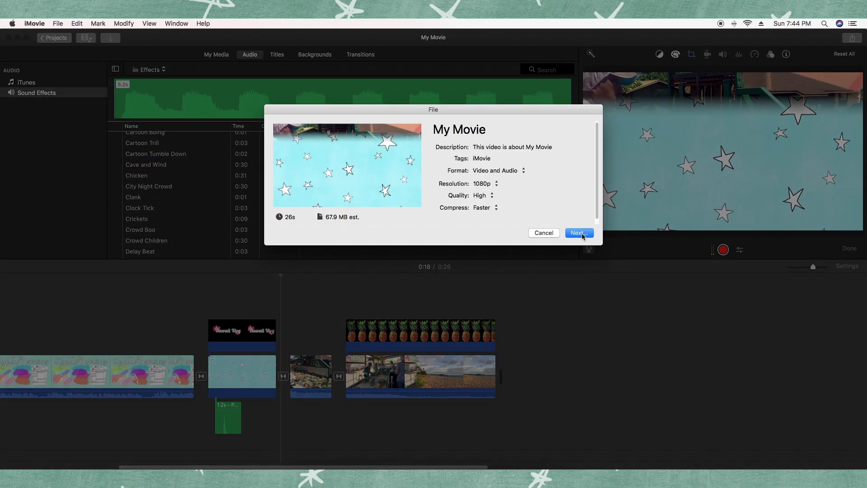